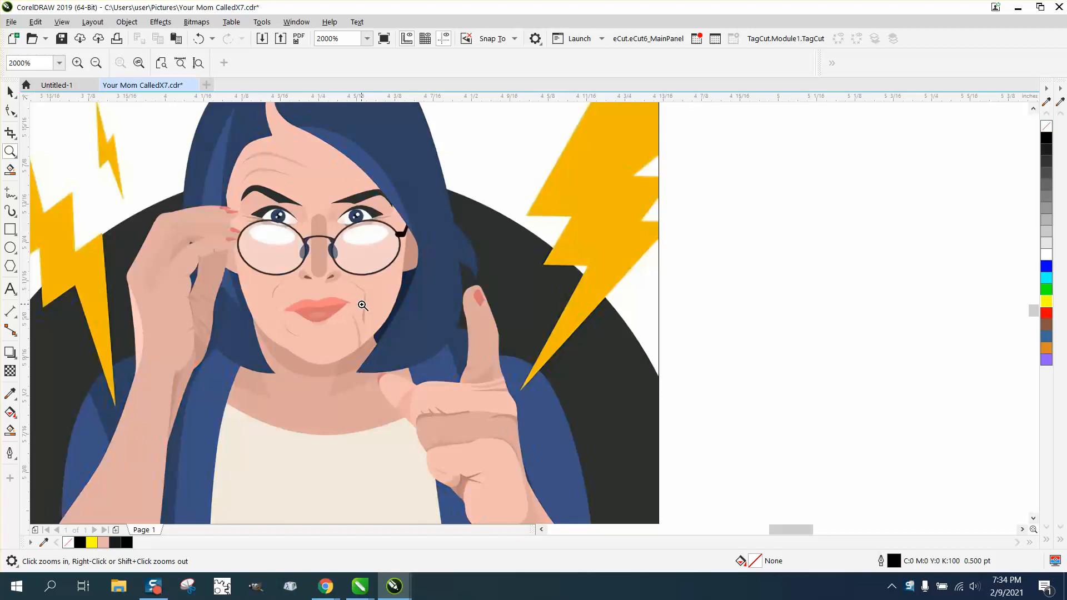
Switch to the CorelDRAW 2020 window that has the same "Your Mom Called" artwork open.
{"action": "right_click", "coordinate": [362, 306]}
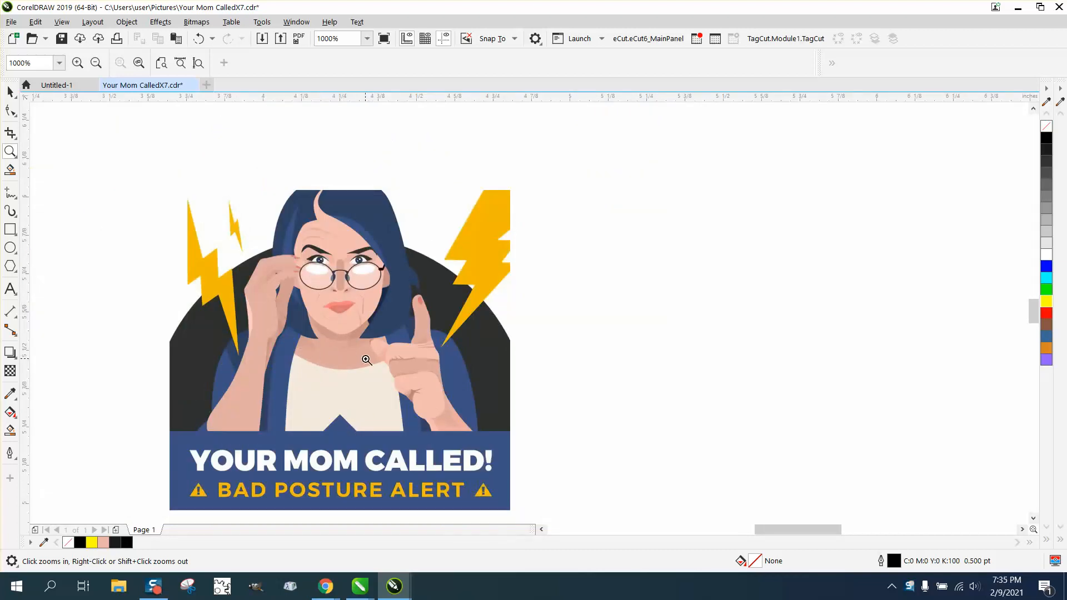
{"action": "left_click", "coordinate": [11, 93]}
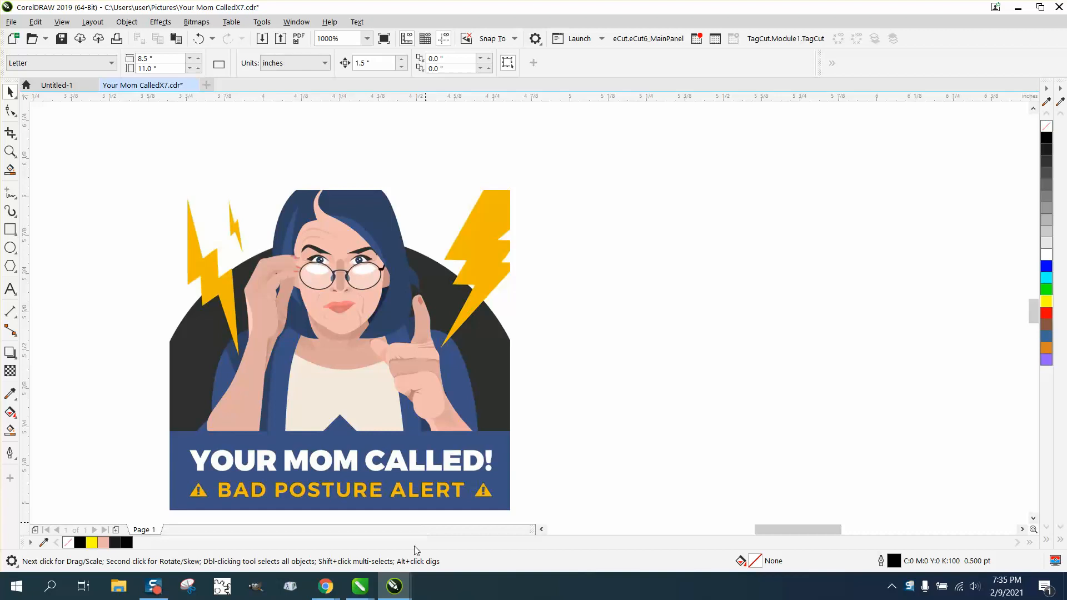
{"action": "mouse_move", "coordinate": [360, 585]}
{"action": "left_click", "coordinate": [590, 537]}
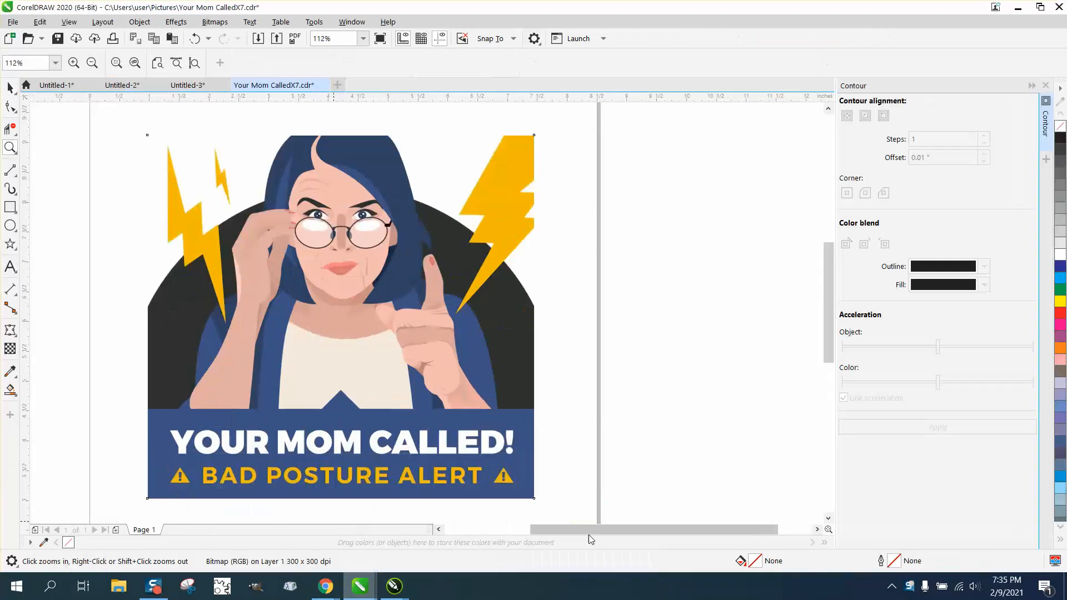
Deselect the poster bitmap and close the Contour docker.
{"action": "left_click", "coordinate": [10, 88]}
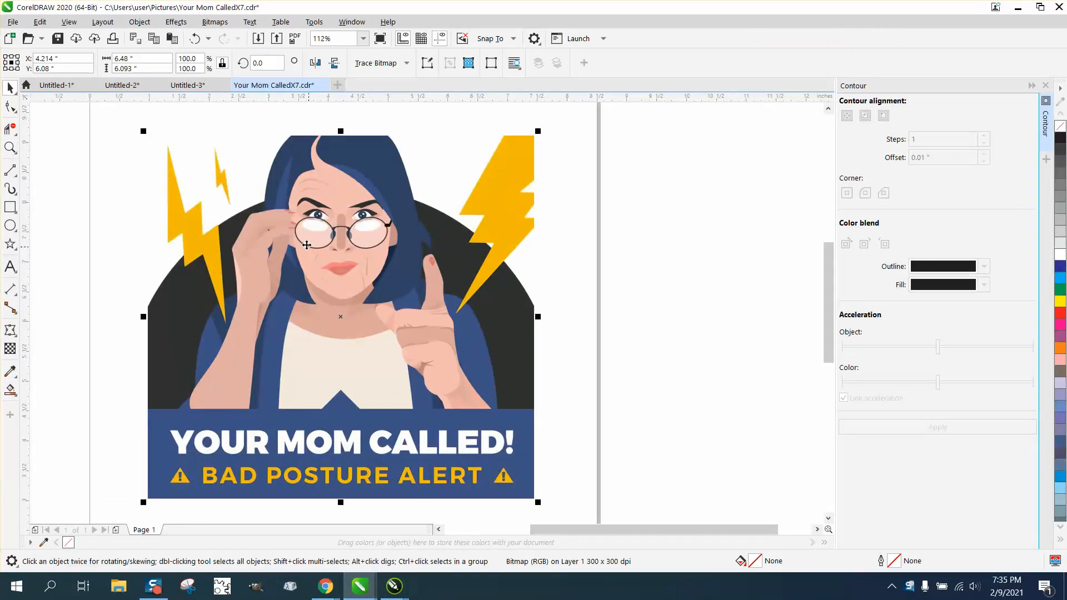
{"action": "left_click", "coordinate": [146, 26]}
{"action": "mouse_move", "coordinate": [158, 245]}
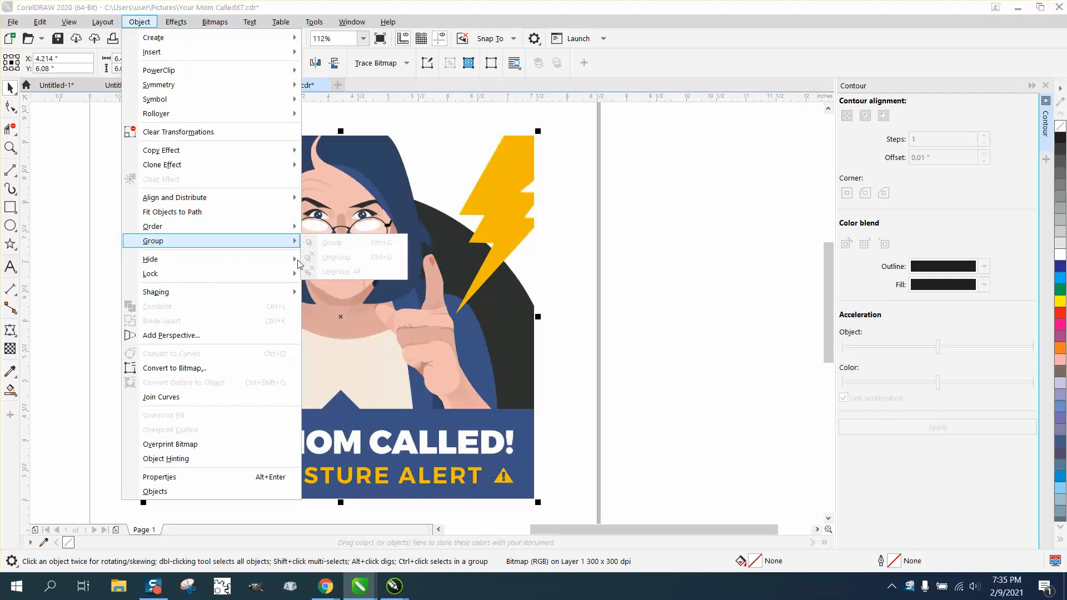
{"action": "left_click", "coordinate": [658, 262]}
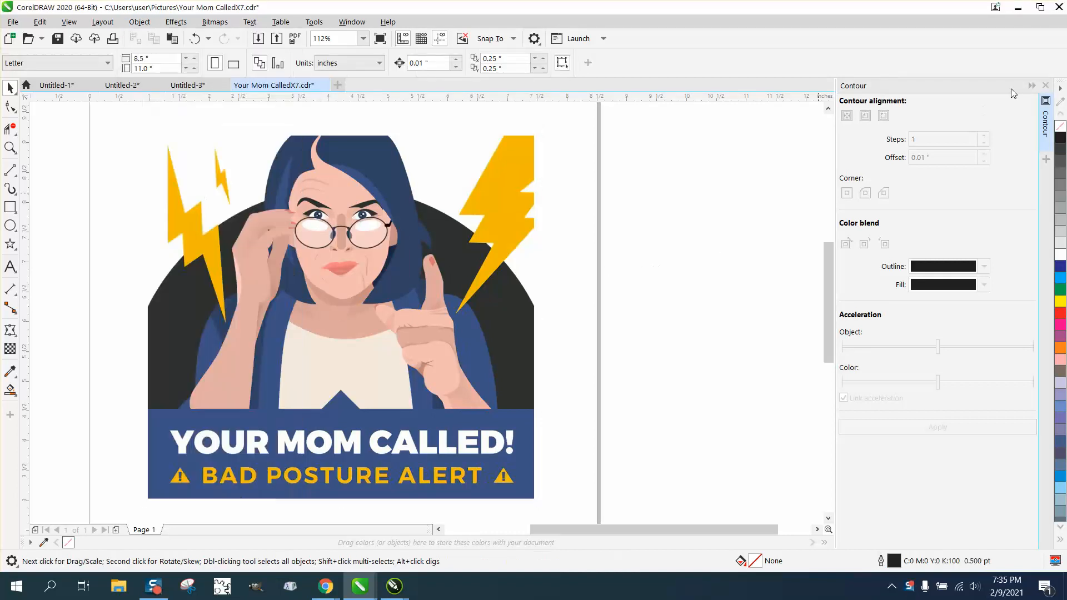
{"action": "left_click", "coordinate": [1048, 87]}
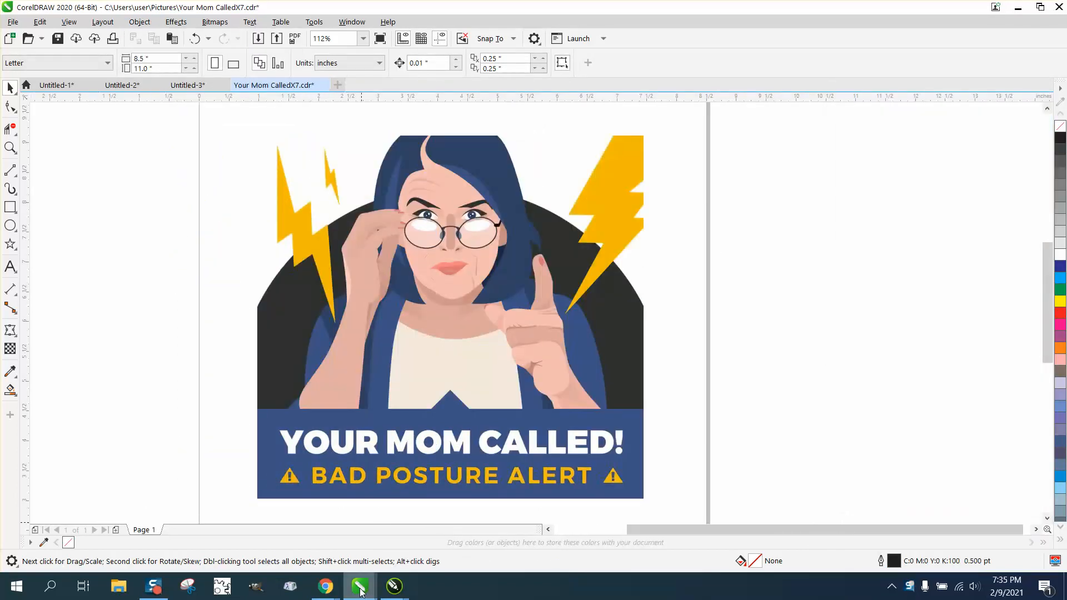
Switch back to the CorelDRAW 2019 window with the poster artwork.
{"action": "left_click", "coordinate": [360, 589]}
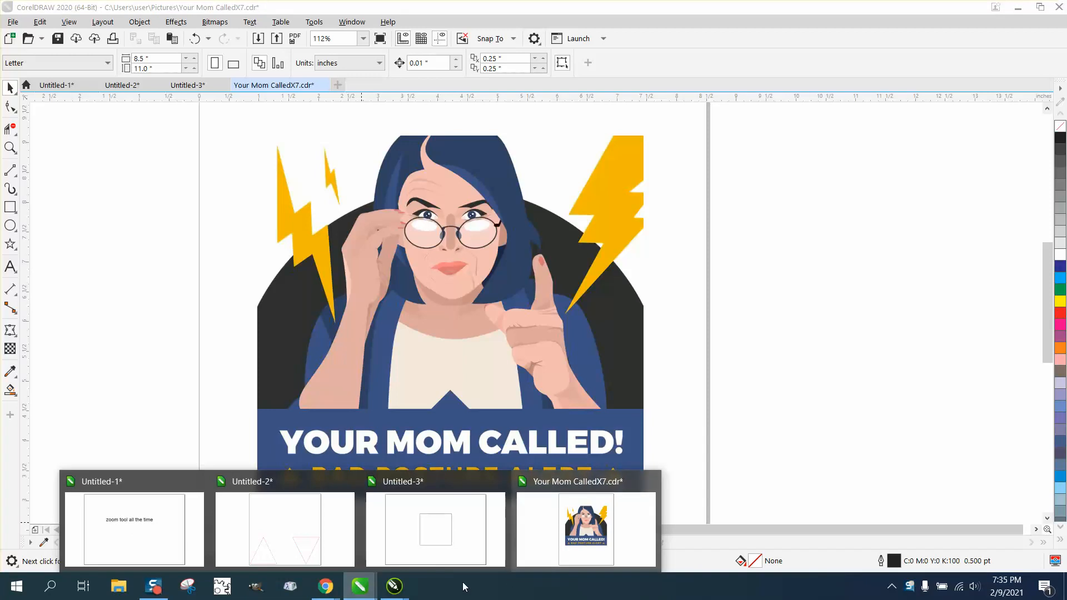
{"action": "left_click", "coordinate": [460, 547]}
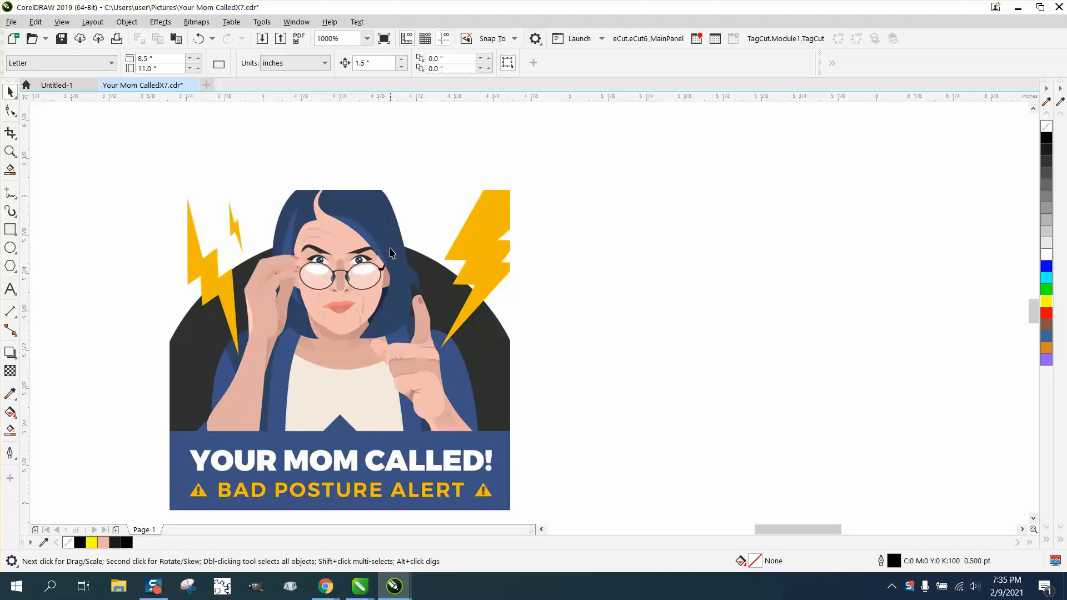
{"action": "left_click", "coordinate": [363, 253]}
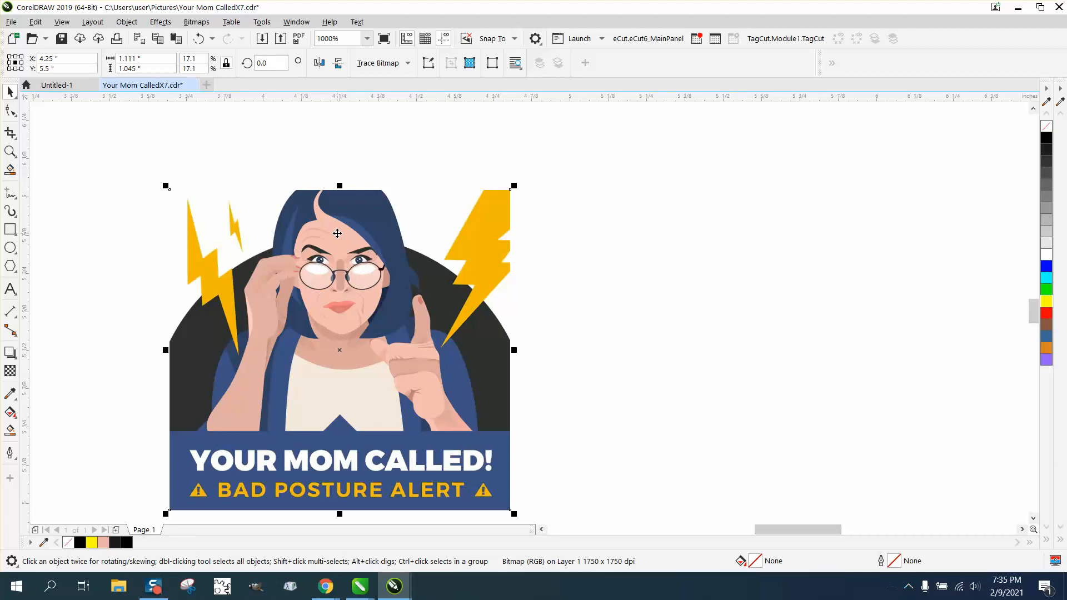
{"action": "left_click", "coordinate": [231, 148]}
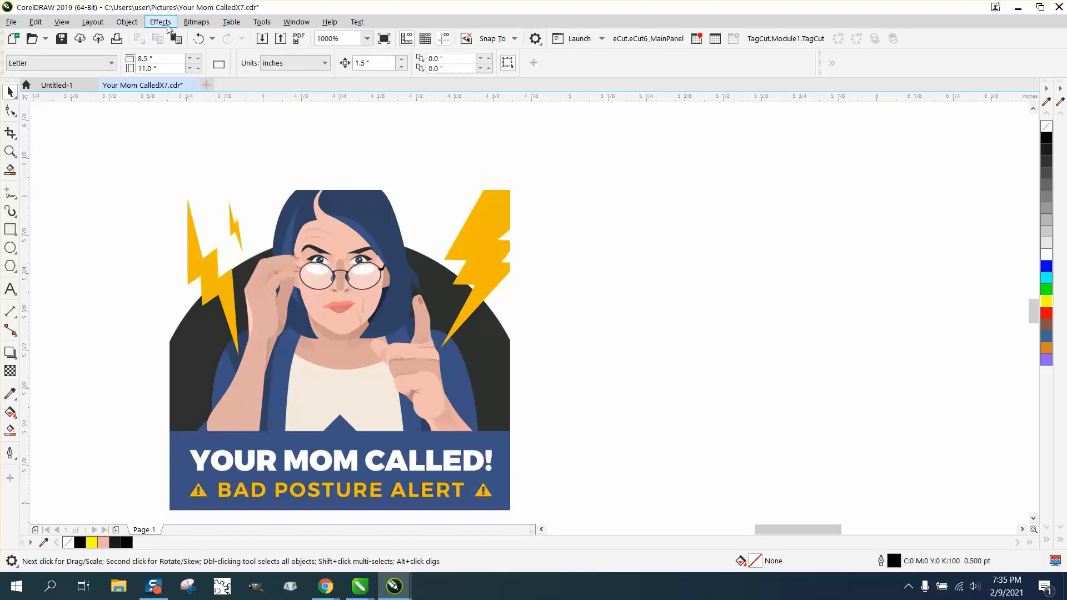
Check the poster bitmap's image size and resolution in the Resample dialog, leaving the settings as they are.
{"action": "left_click", "coordinate": [189, 23]}
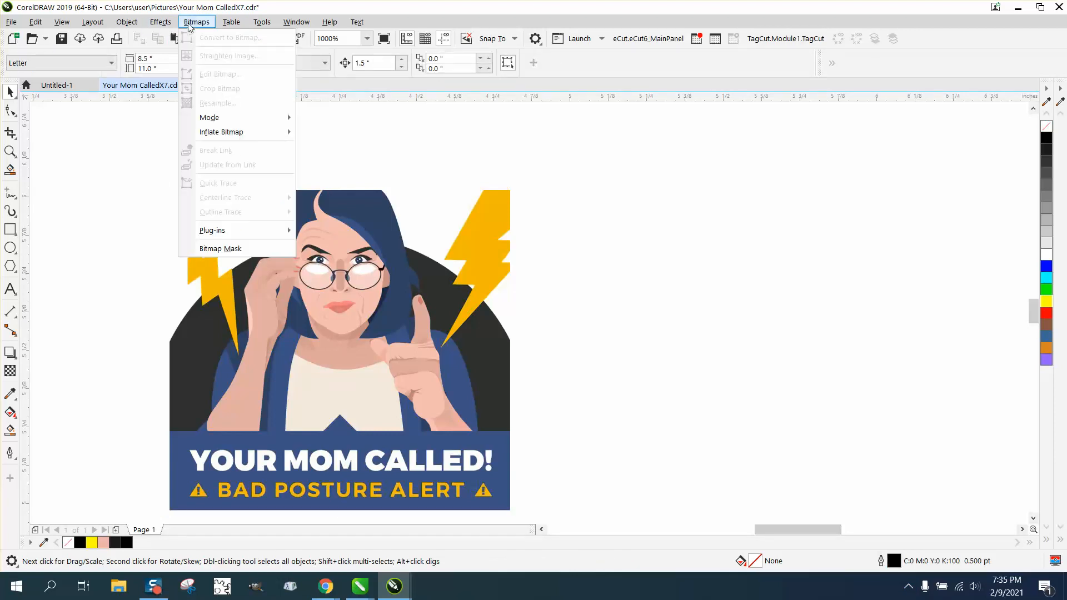
{"action": "left_click", "coordinate": [362, 194]}
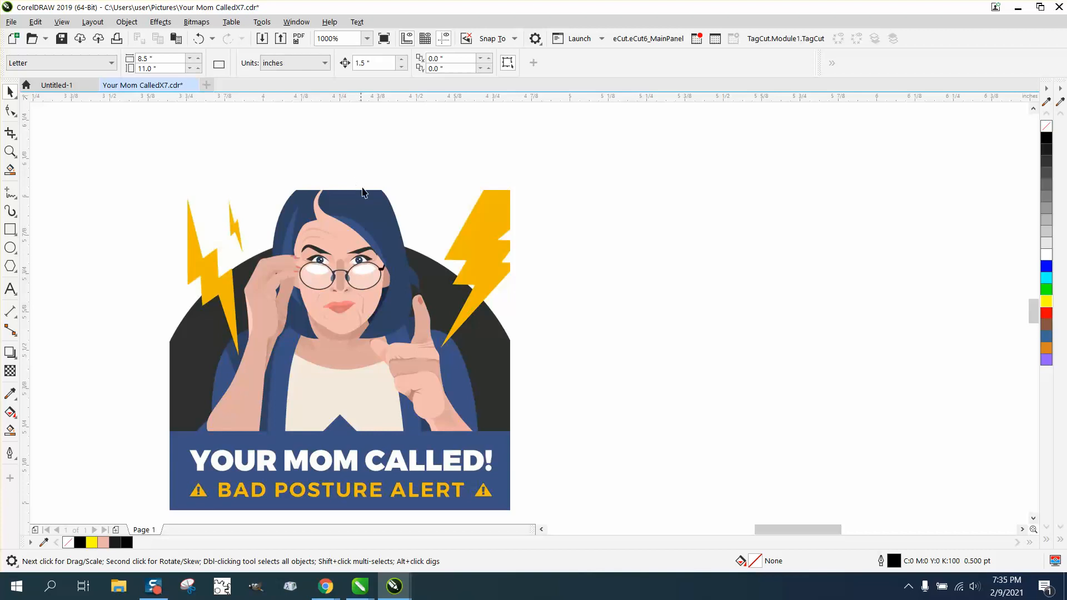
{"action": "left_click", "coordinate": [364, 194]}
{"action": "left_click", "coordinate": [196, 22]}
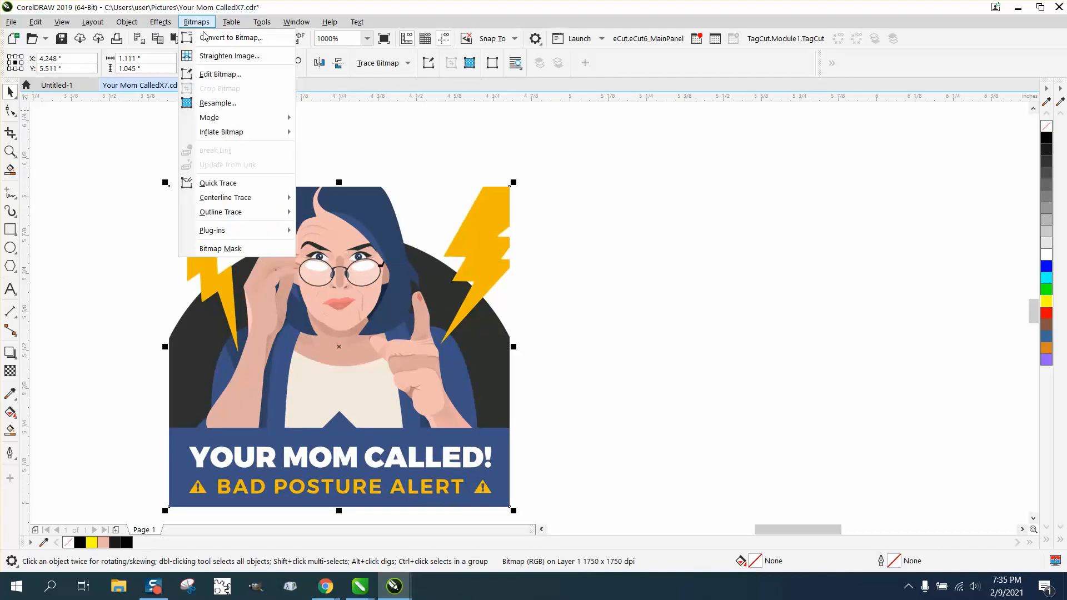
{"action": "left_click", "coordinate": [218, 103]}
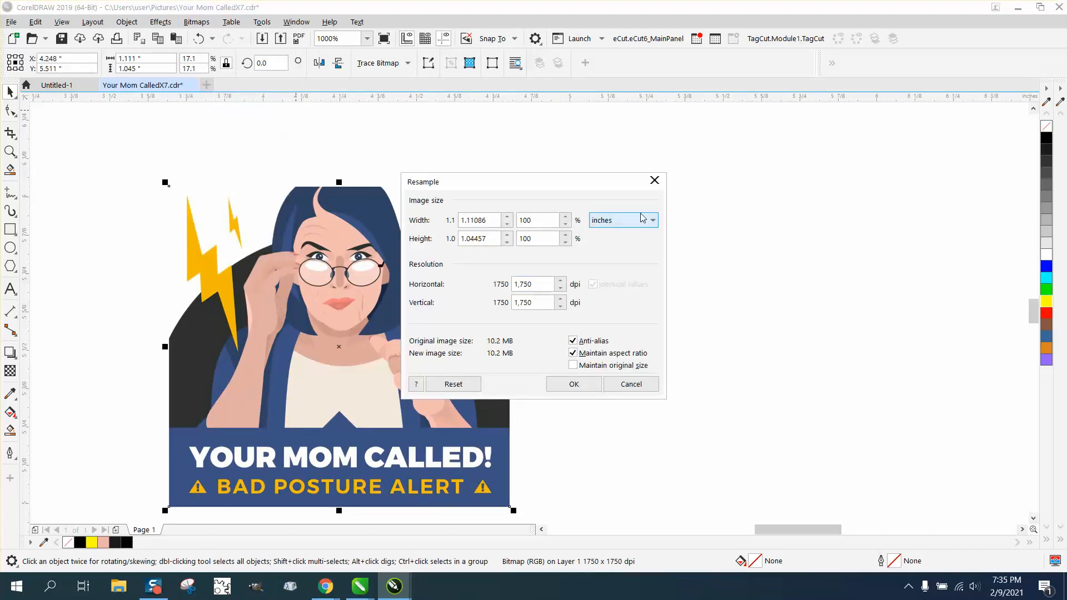
{"action": "left_click", "coordinate": [655, 180]}
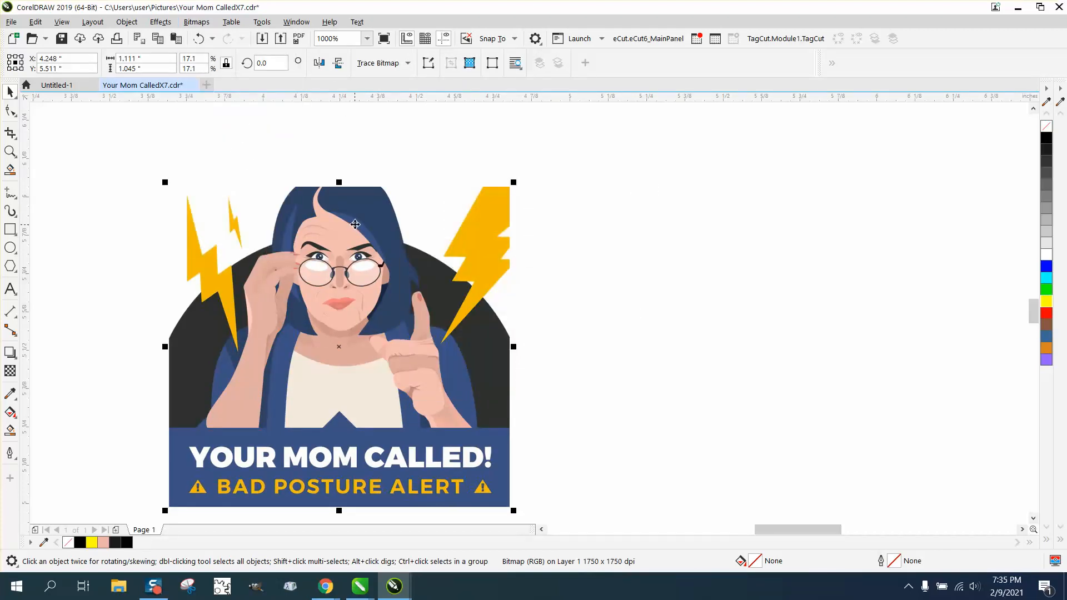
Outline-trace the poster bitmap as Clipart, reducing the bitmap first, and move the traced group 1.5 inches to the right of the original.
{"action": "left_click_drag", "start_coordinate": [356, 224], "coordinate": [357, 211]}
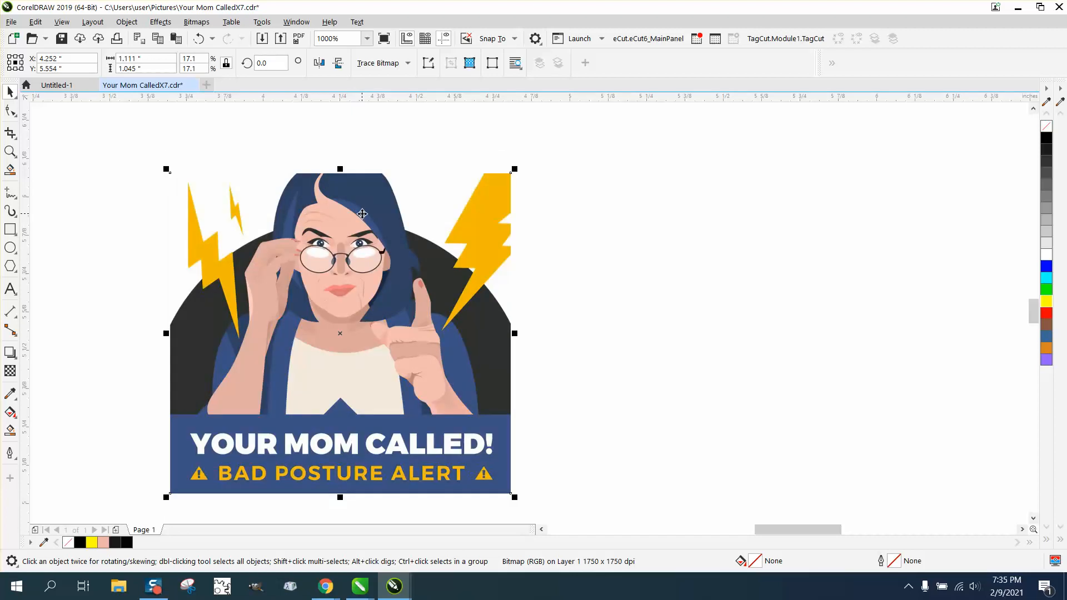
{"action": "left_click", "coordinate": [410, 65]}
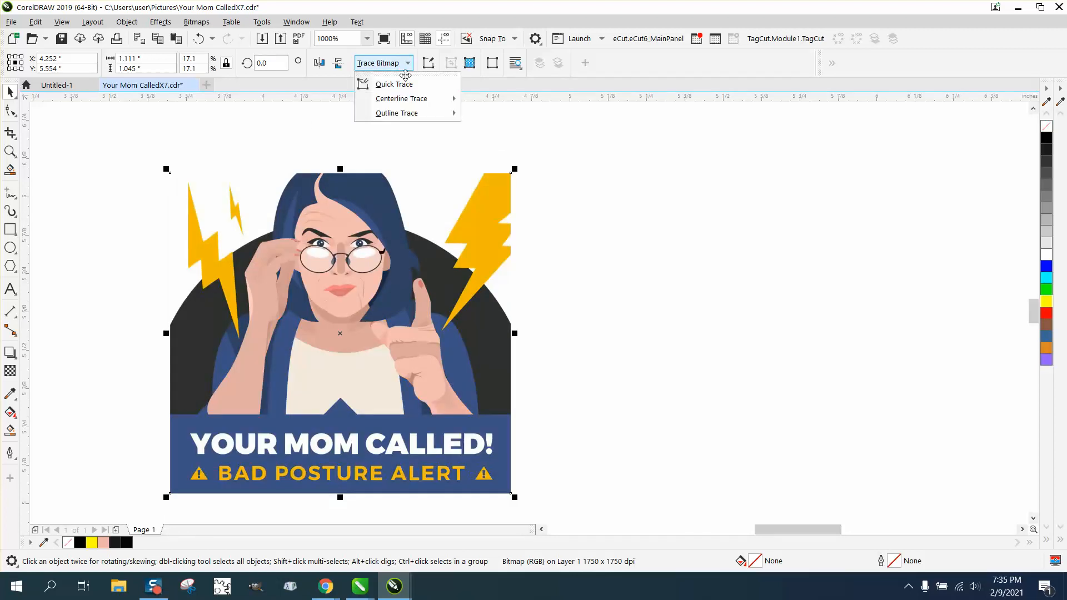
{"action": "mouse_move", "coordinate": [404, 115]}
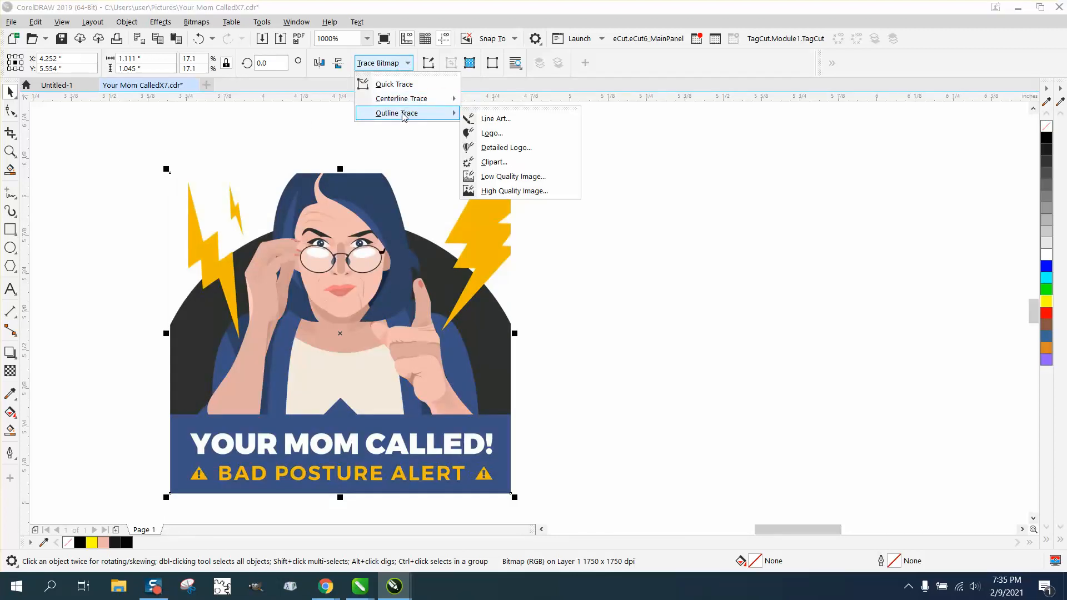
{"action": "left_click", "coordinate": [492, 161]}
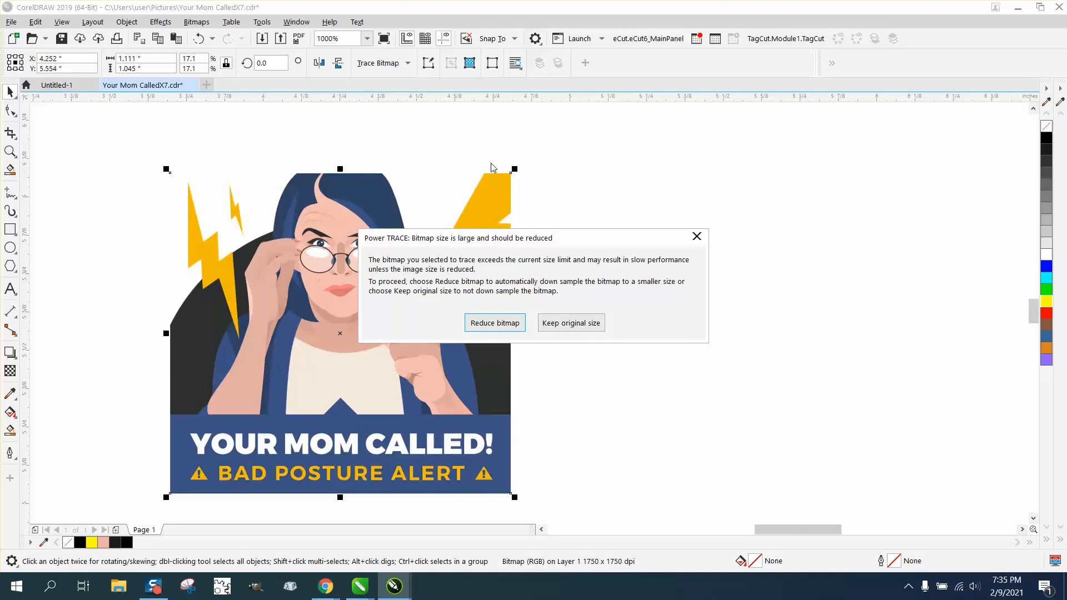
{"action": "left_click", "coordinate": [507, 328]}
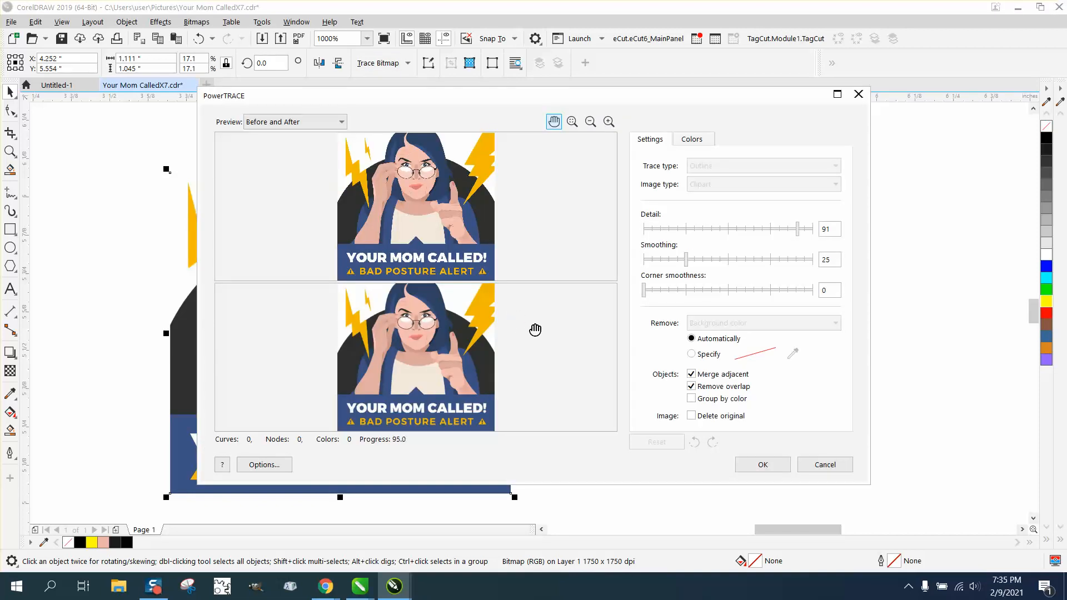
{"action": "left_click", "coordinate": [763, 465]}
{"action": "key", "text": "Right"}
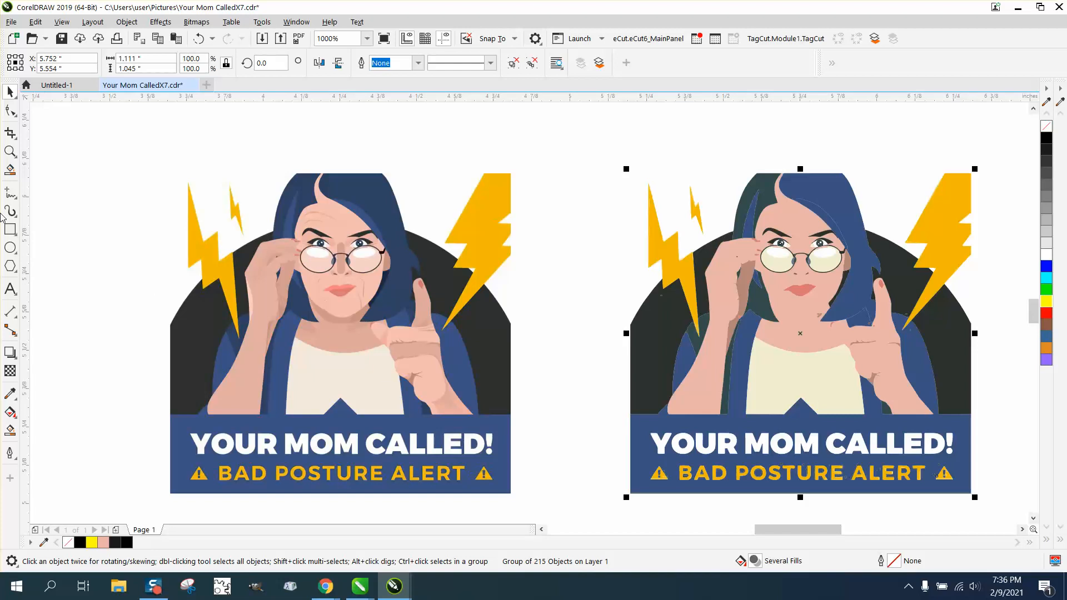
Compare the eyes, eyebrows, glasses and hand of the original bitmap with the traced copy up close.
{"action": "left_click", "coordinate": [10, 152]}
{"action": "left_click_drag", "start_coordinate": [200, 214], "coordinate": [438, 289]}
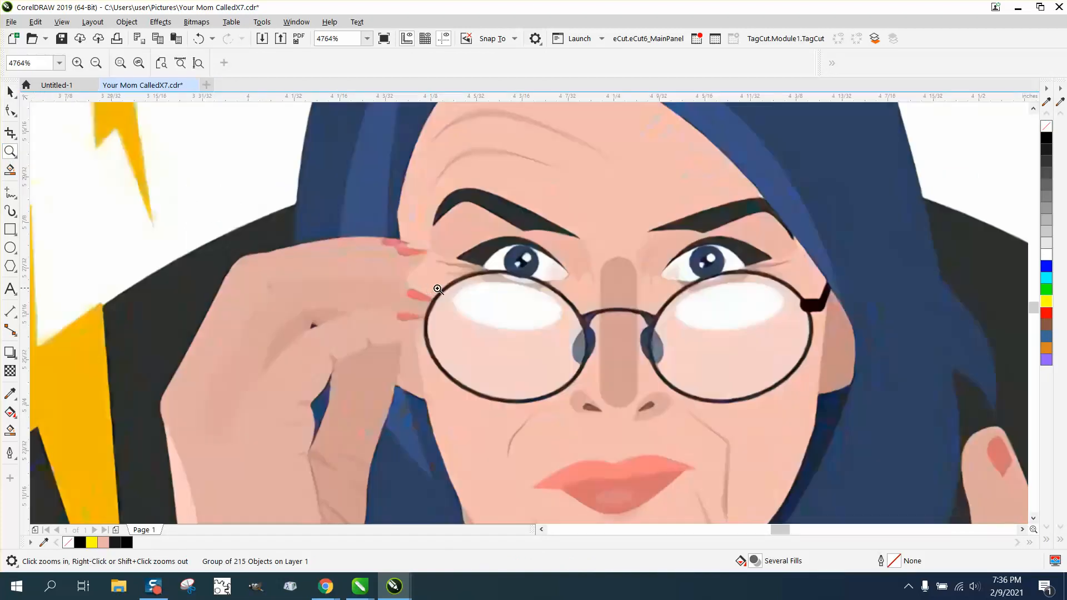
{"action": "left_click_drag", "start_coordinate": [454, 184], "coordinate": [601, 265]}
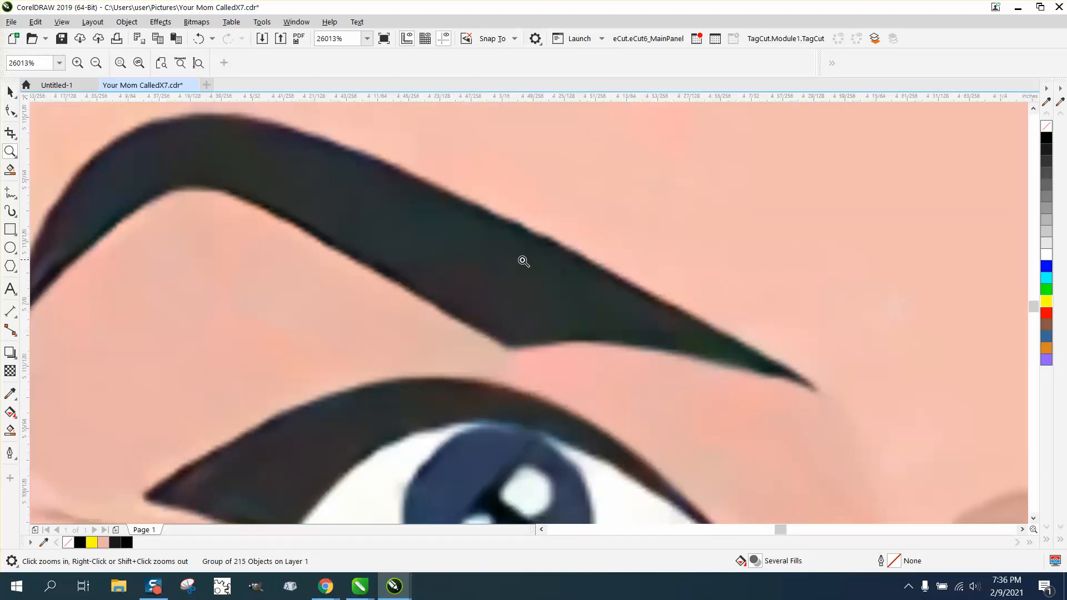
{"action": "right_click", "coordinate": [523, 261]}
{"action": "right_click", "coordinate": [440, 244]}
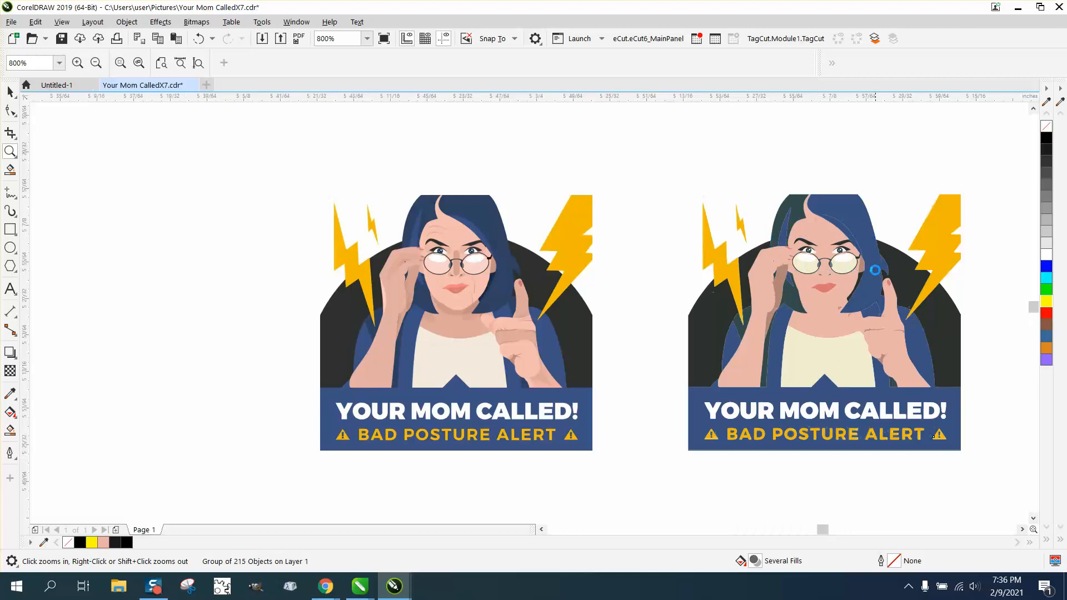
{"action": "left_click_drag", "start_coordinate": [875, 270], "coordinate": [774, 237]}
{"action": "right_click", "coordinate": [474, 269]}
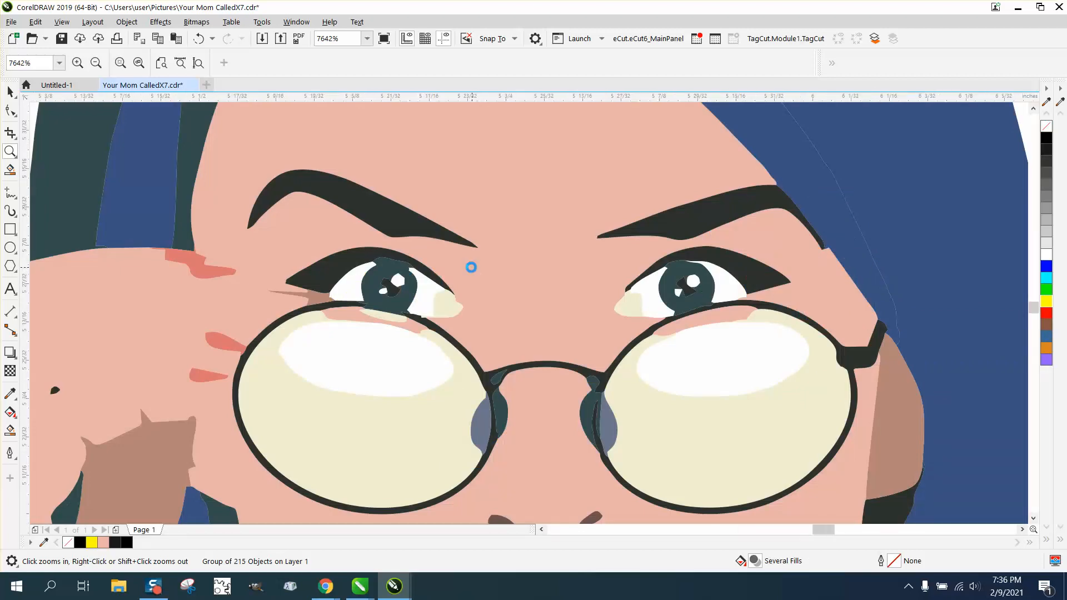
{"action": "right_click", "coordinate": [469, 267]}
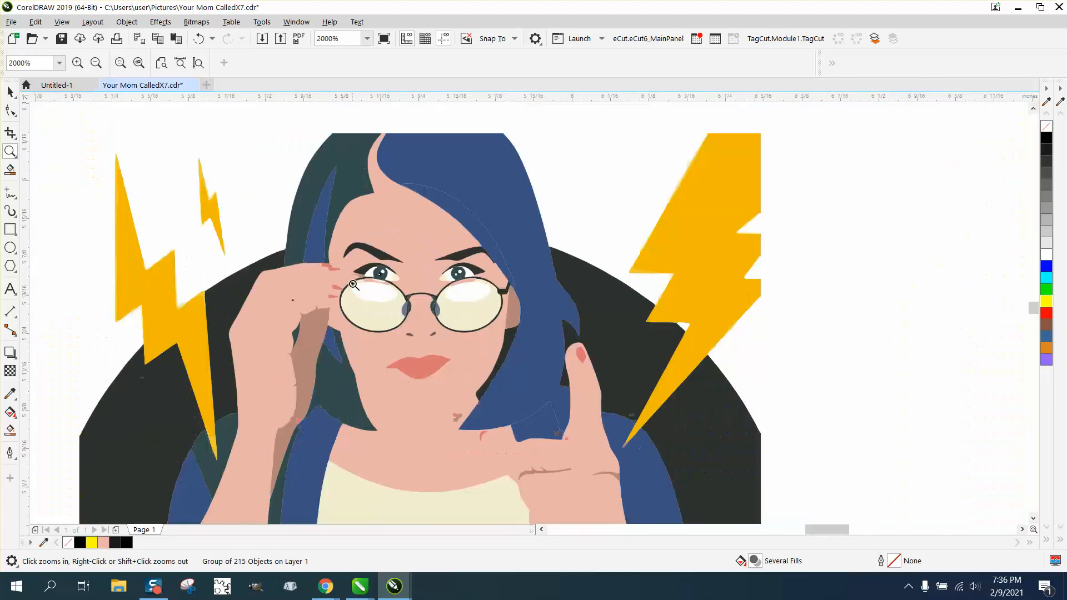
{"action": "right_click", "coordinate": [300, 350]}
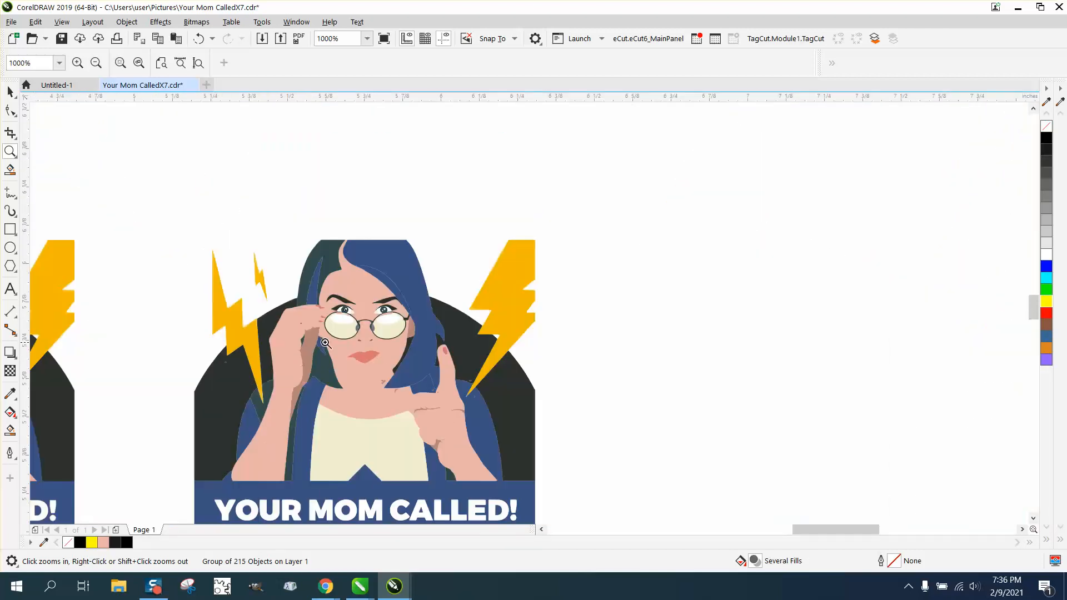
{"action": "right_click", "coordinate": [329, 343]}
{"action": "left_click_drag", "start_coordinate": [71, 332], "coordinate": [136, 349]}
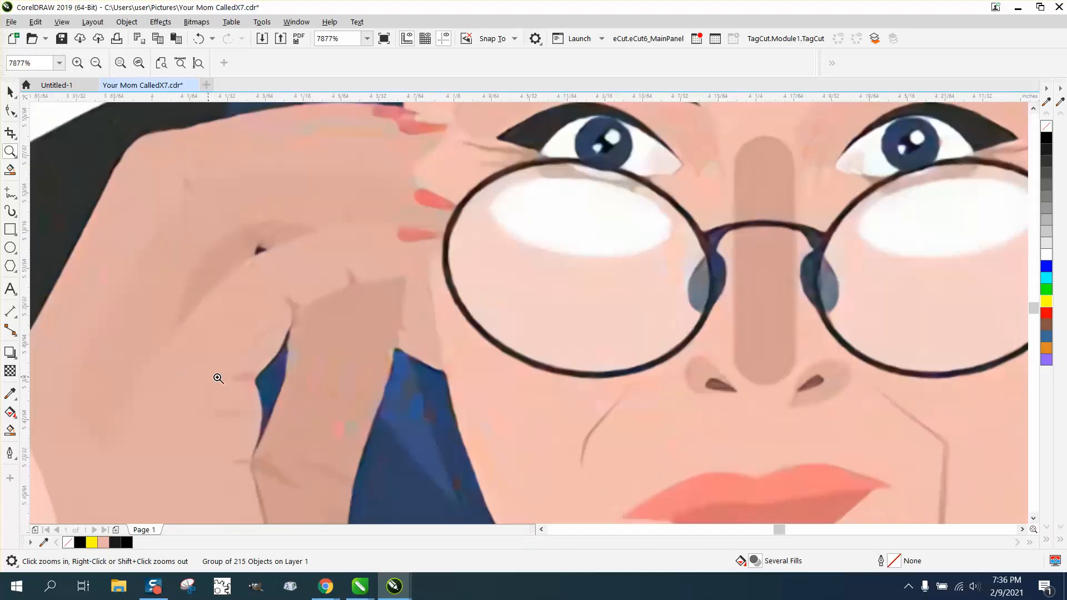
{"action": "right_click", "coordinate": [453, 279]}
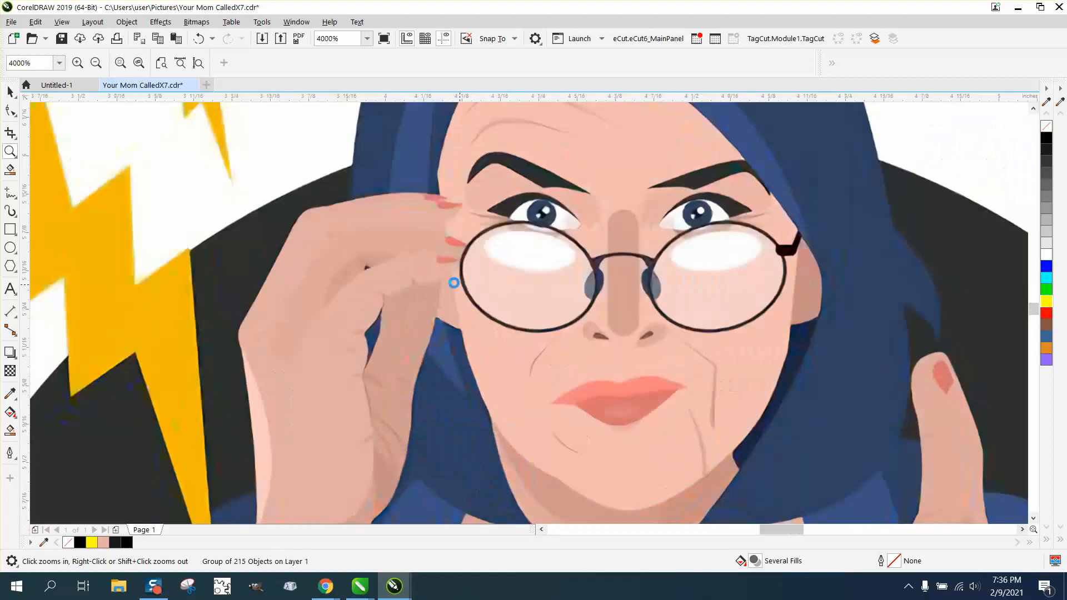
{"action": "right_click", "coordinate": [388, 270]}
{"action": "right_click", "coordinate": [383, 268]}
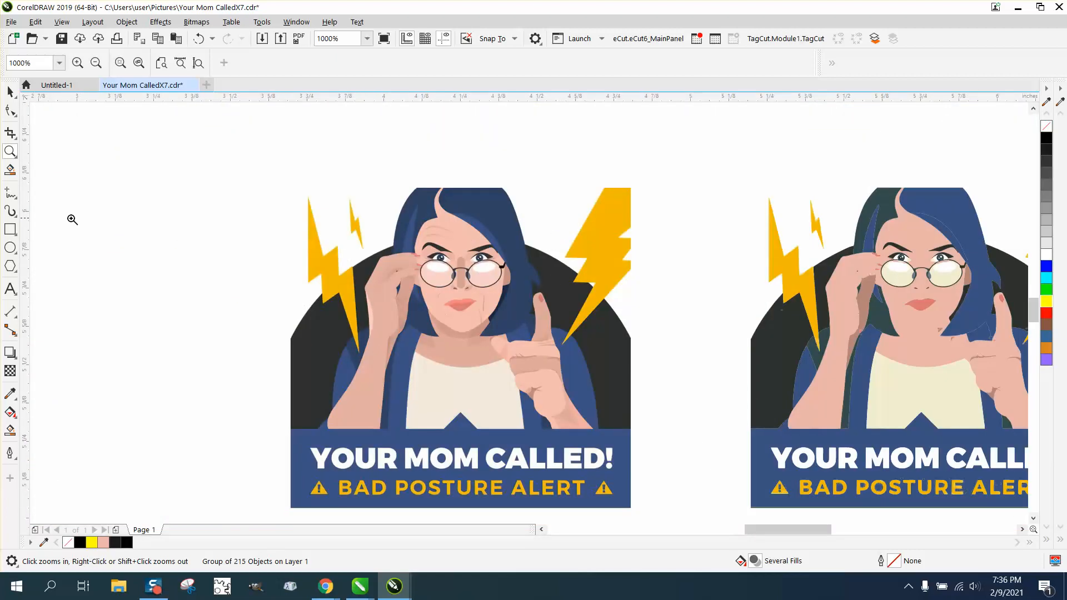
Draw a rectangle about 1.38 by 1.22 inches around the original poster bitmap and fill it yellow.
{"action": "left_click", "coordinate": [10, 229]}
{"action": "left_click_drag", "start_coordinate": [252, 167], "coordinate": [677, 521]}
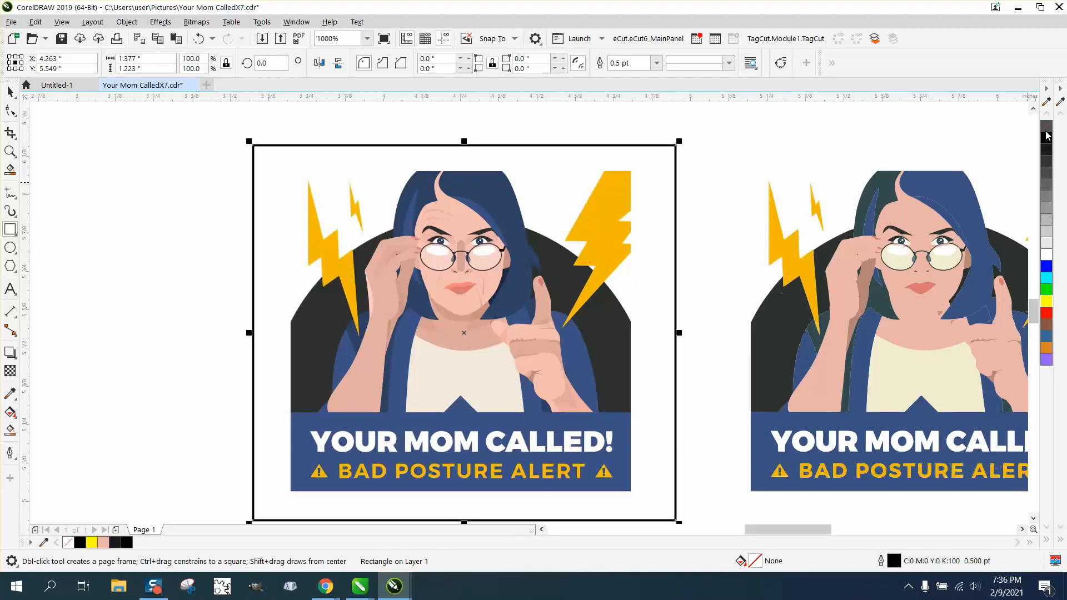
{"action": "left_click", "coordinate": [1047, 303]}
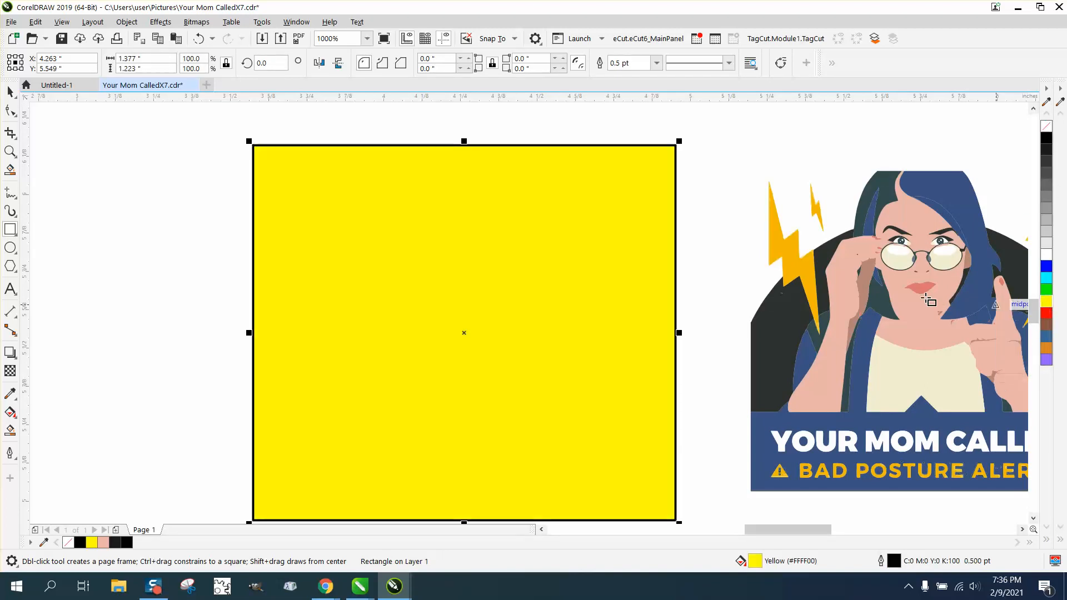
Send the yellow rectangle to the back of the page so the original poster bitmap sits on top of it.
{"action": "left_click", "coordinate": [126, 22]}
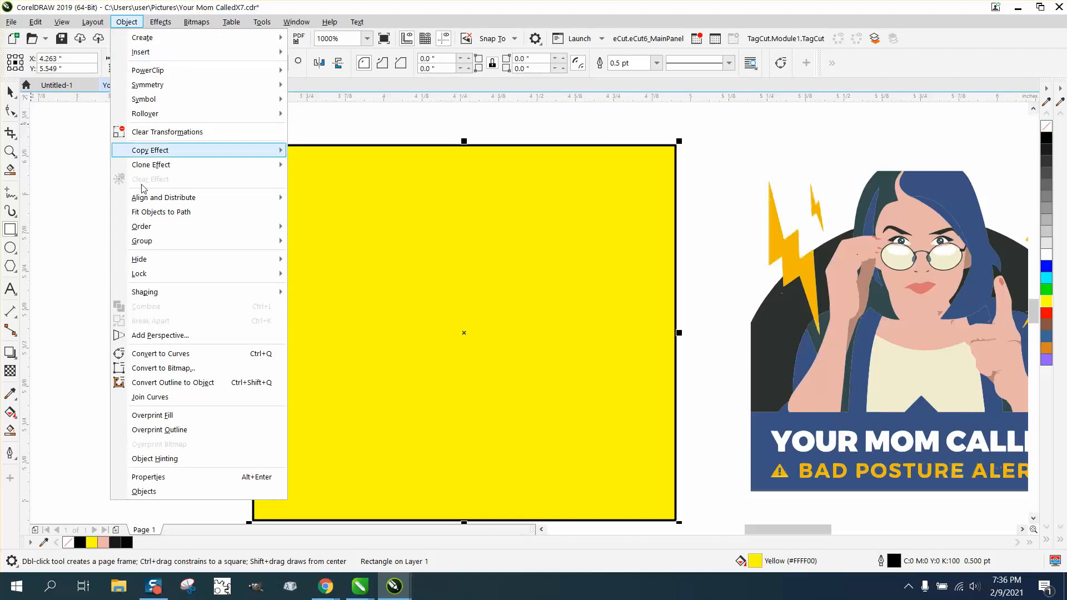
{"action": "mouse_move", "coordinate": [151, 231]}
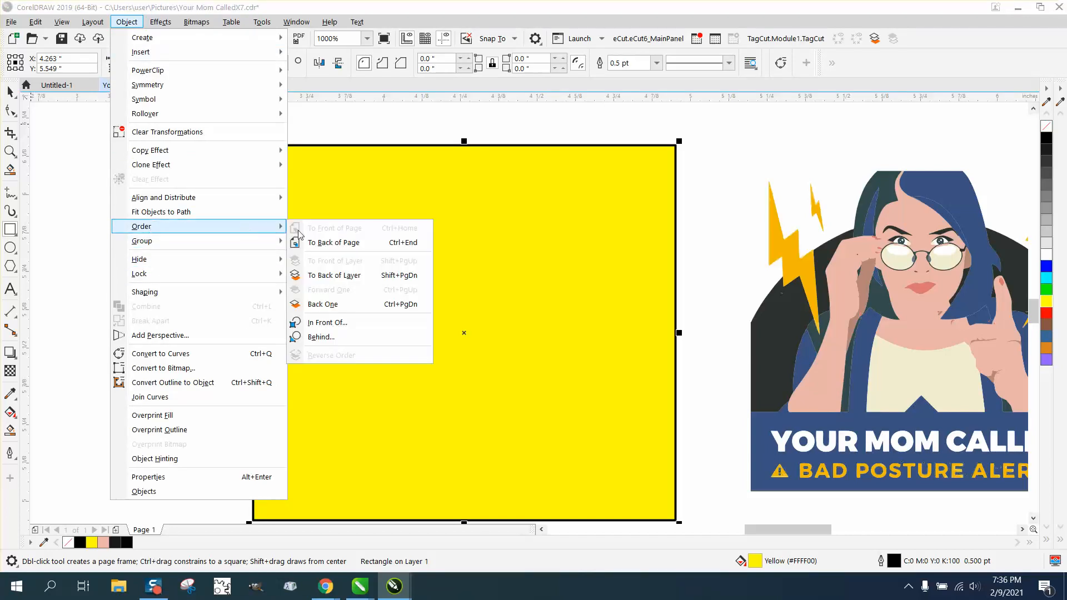
{"action": "left_click", "coordinate": [311, 243]}
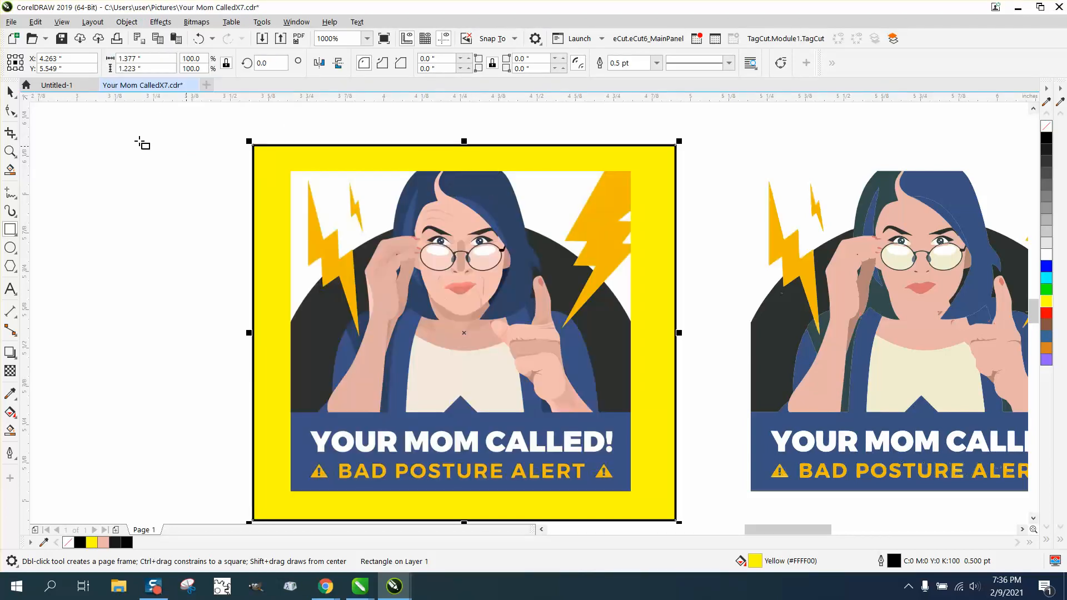
Duplicate the traced poster group, placing the copy 1.5 inches to its right.
{"action": "left_click", "coordinate": [10, 91]}
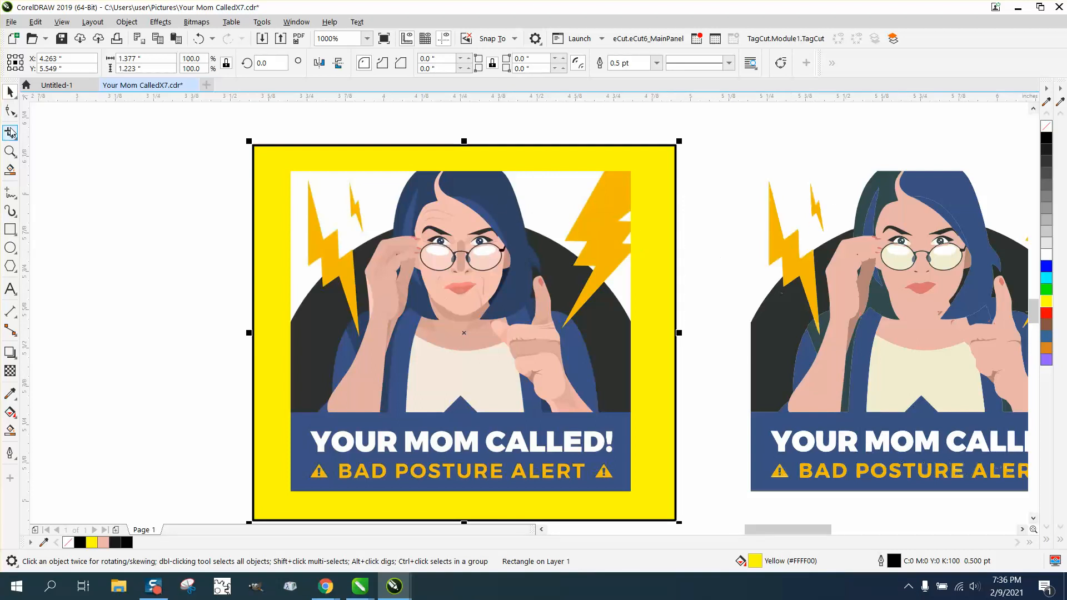
{"action": "left_click", "coordinate": [10, 151]}
{"action": "left_click_drag", "start_coordinate": [807, 254], "coordinate": [818, 269]}
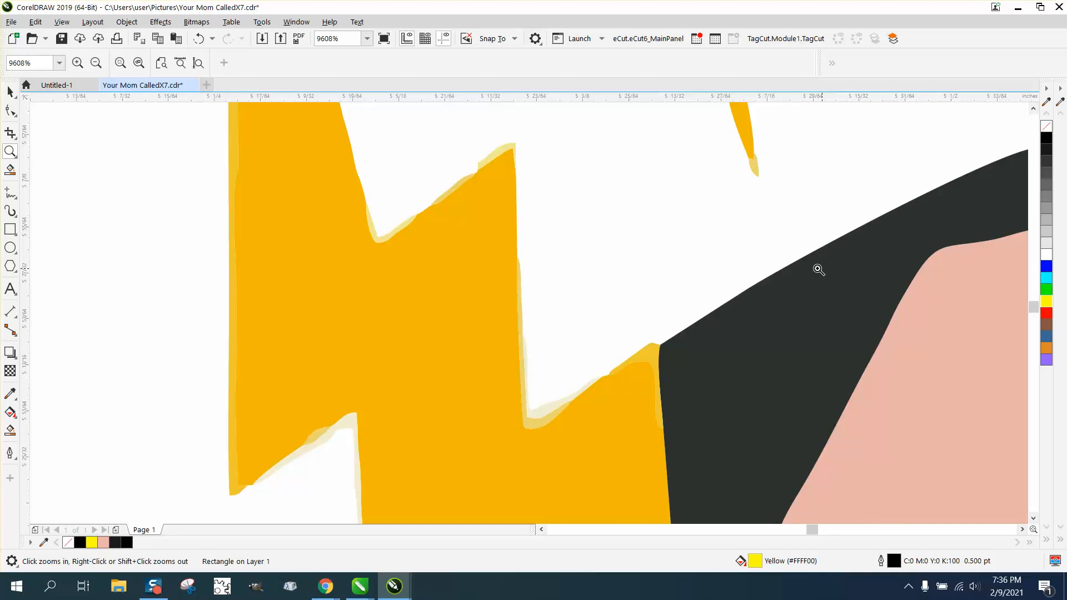
{"action": "right_click", "coordinate": [450, 196]}
{"action": "right_click", "coordinate": [418, 232]}
{"action": "right_click", "coordinate": [416, 226]}
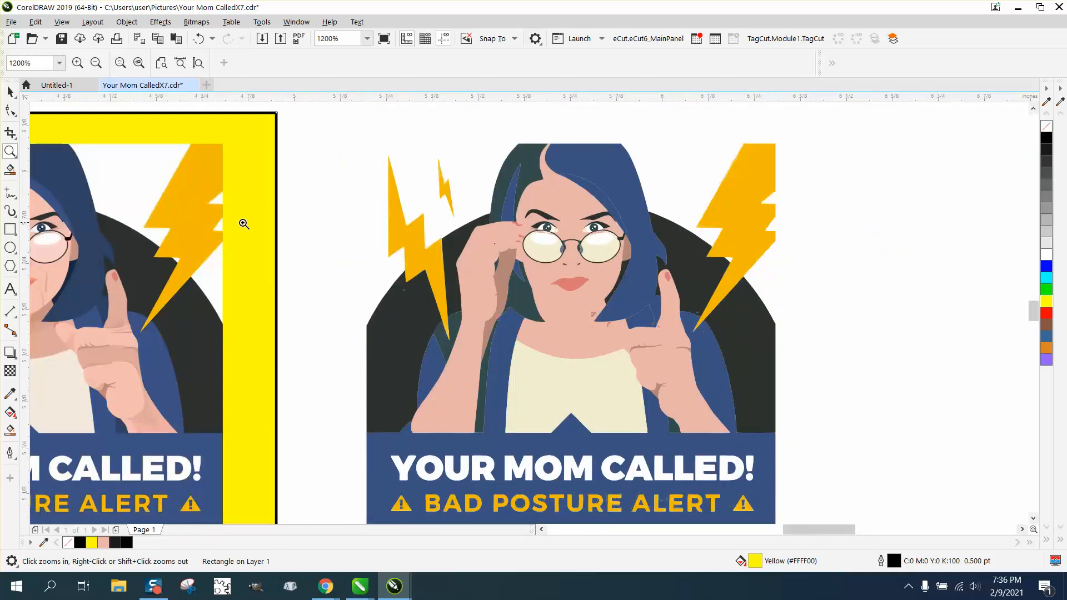
{"action": "left_click", "coordinate": [10, 91]}
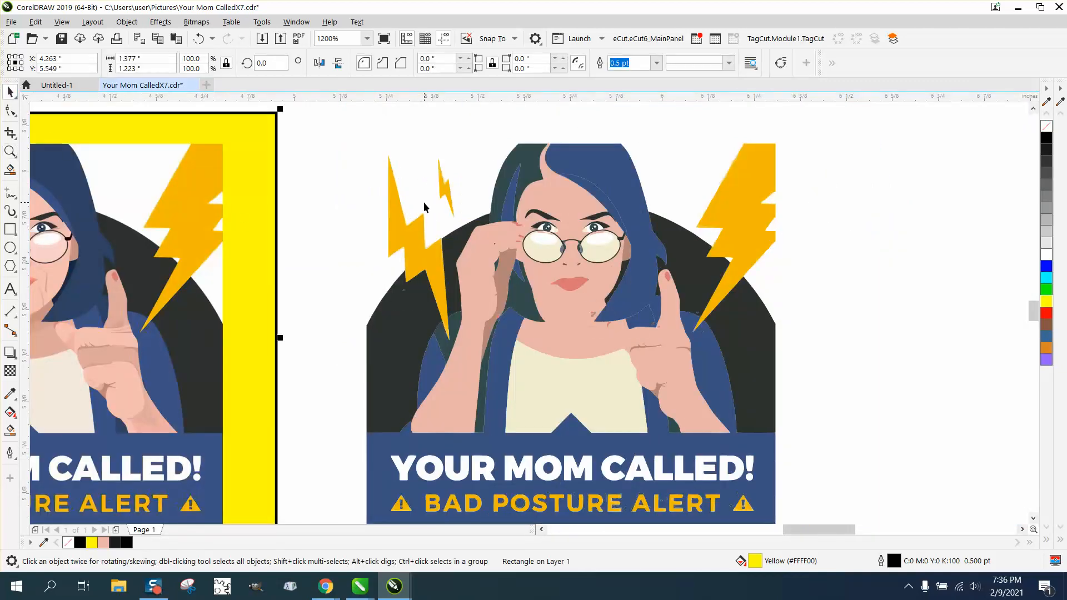
{"action": "left_click", "coordinate": [614, 219]}
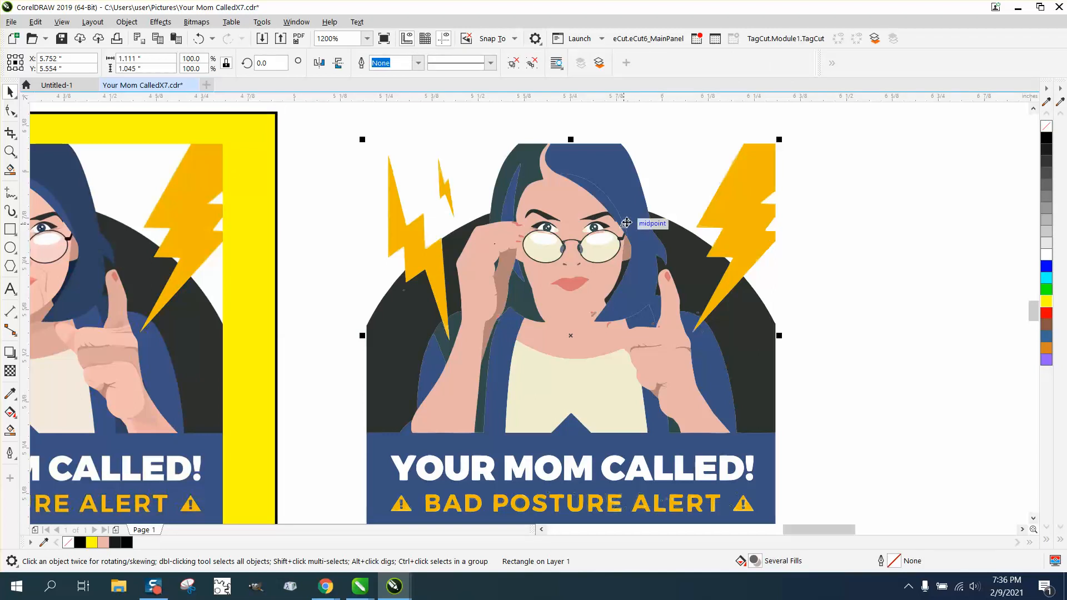
{"action": "key", "text": "ctrl+d"}
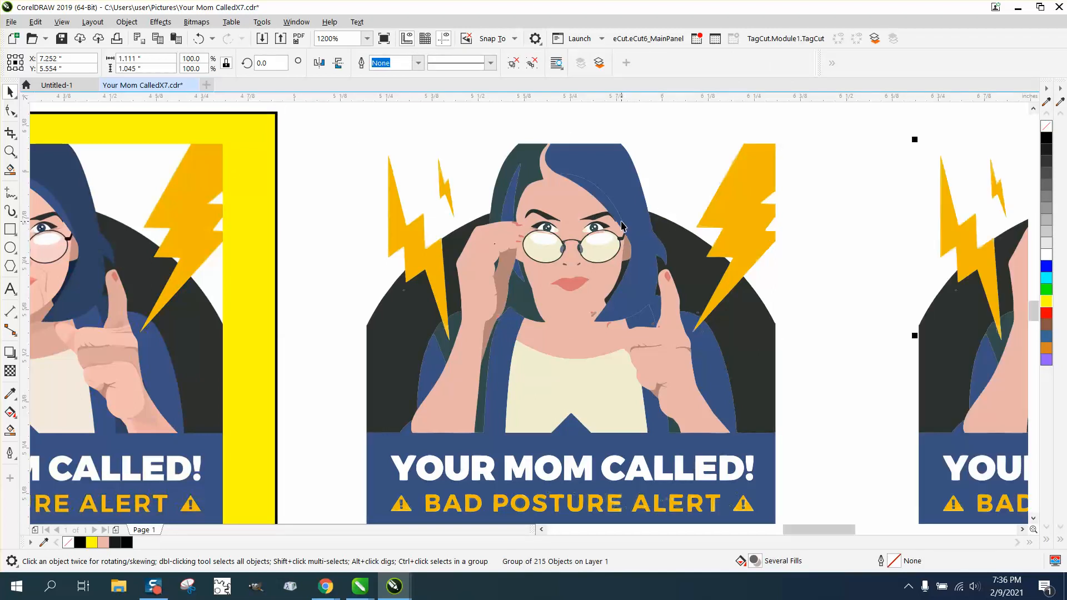
Move the yellow rectangle behind the middle traced poster and ungroup that trace.
{"action": "left_click", "coordinate": [620, 225]}
{"action": "left_click_drag", "start_coordinate": [254, 154], "coordinate": [853, 159]}
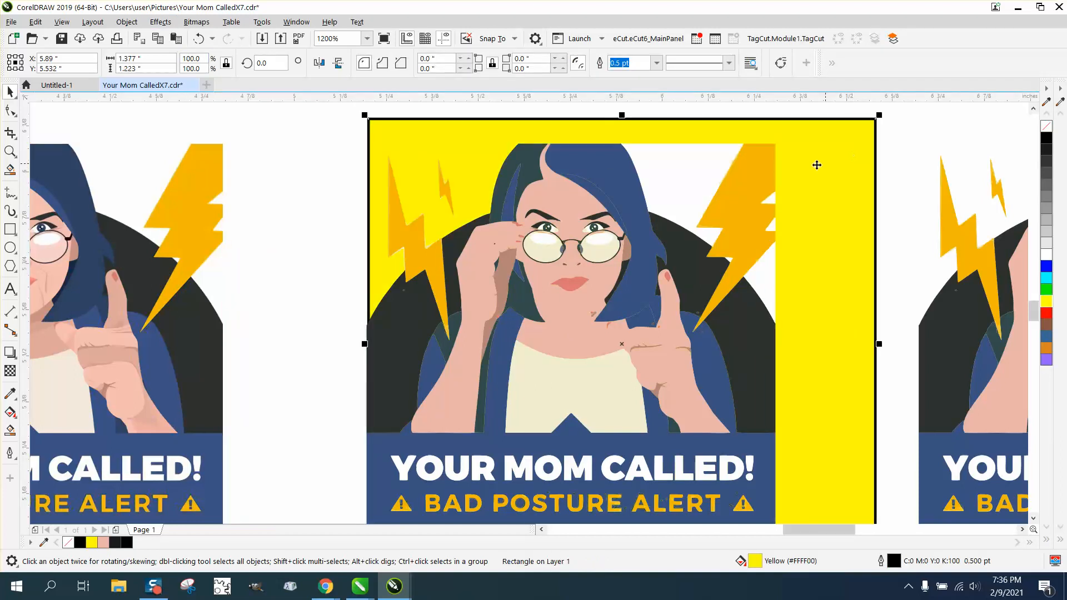
{"action": "left_click", "coordinate": [693, 167]}
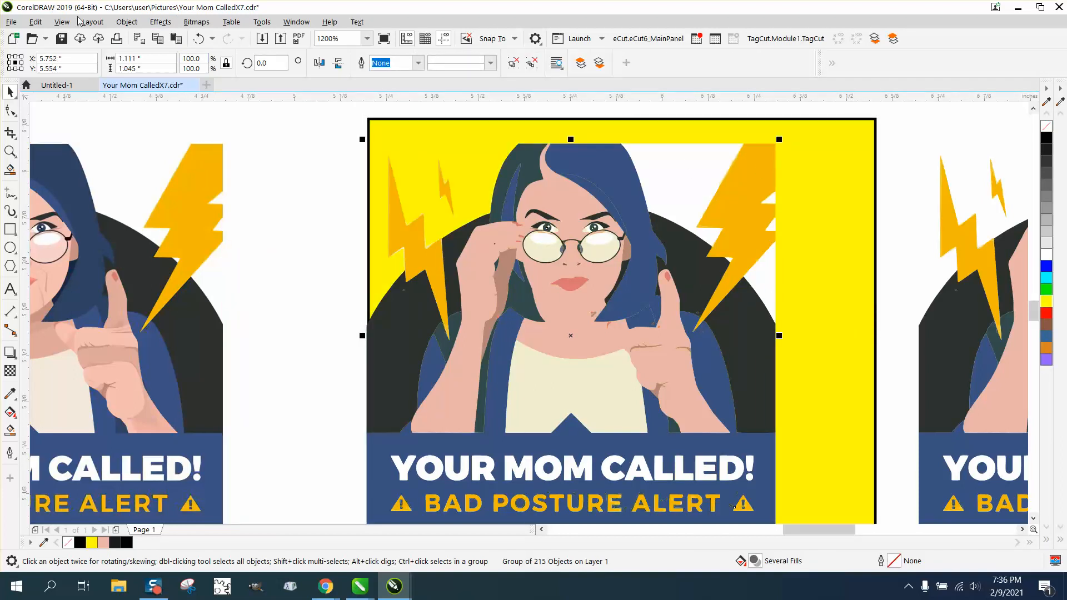
{"action": "left_click", "coordinate": [127, 21]}
{"action": "mouse_move", "coordinate": [256, 227]}
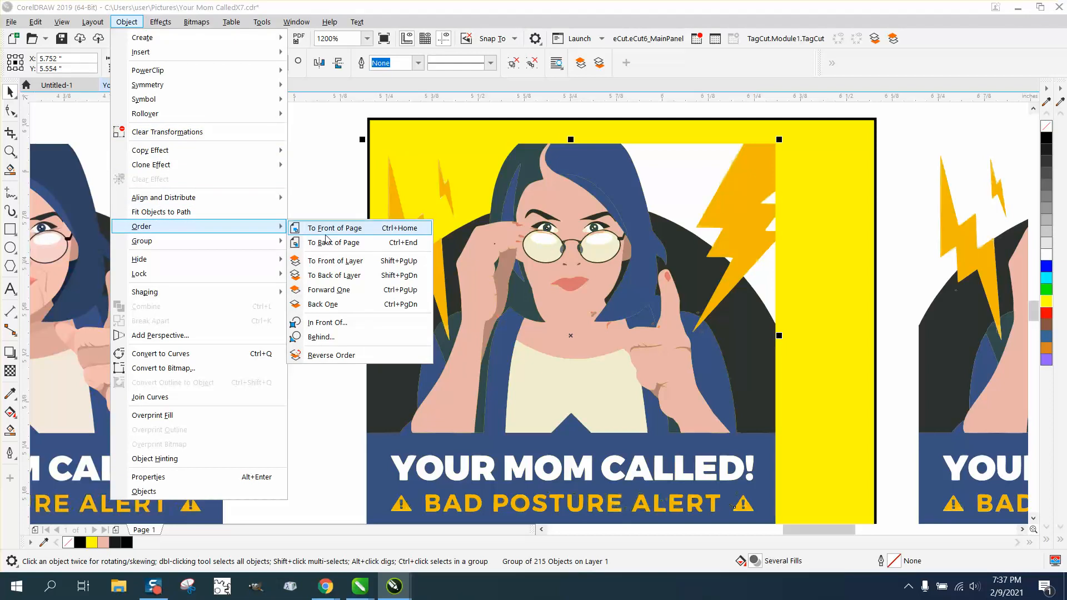
{"action": "mouse_move", "coordinate": [228, 243]}
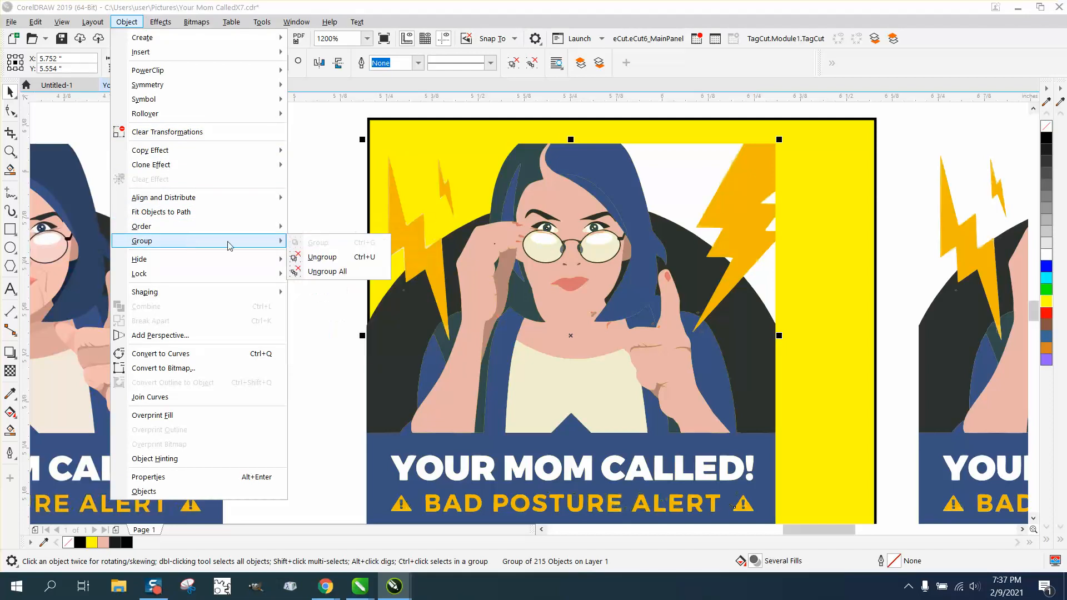
{"action": "left_click", "coordinate": [311, 257]}
{"action": "key", "text": "Escape"}
Delete the white background pieces between the hair and the large lightning bolt and along the bolt's outer edge in the ungrouped trace.
{"action": "left_click", "coordinate": [695, 173]}
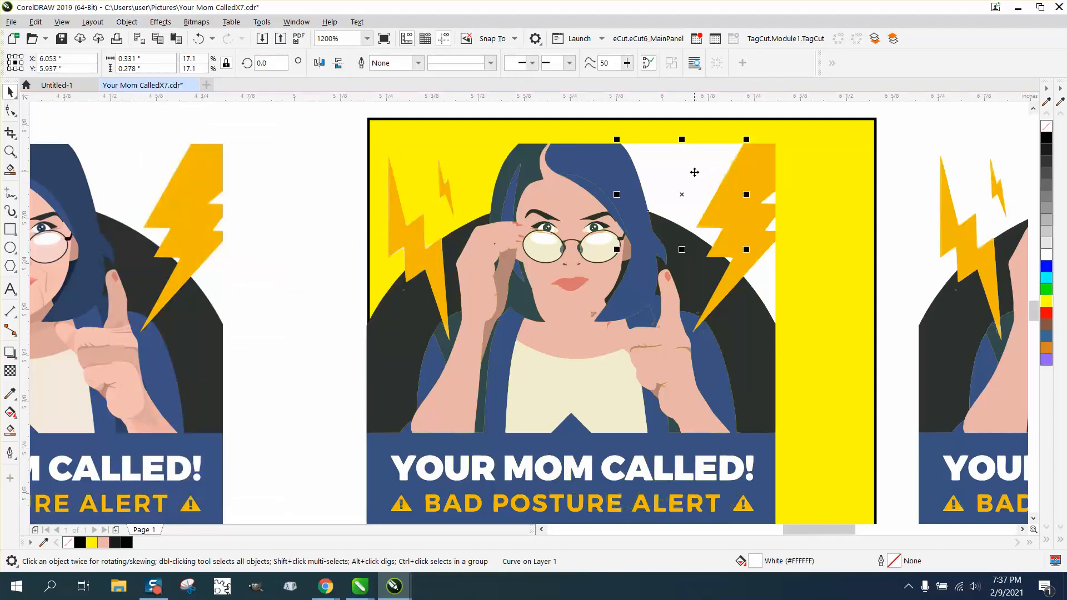
{"action": "key", "text": "Delete"}
{"action": "left_click", "coordinate": [774, 227]}
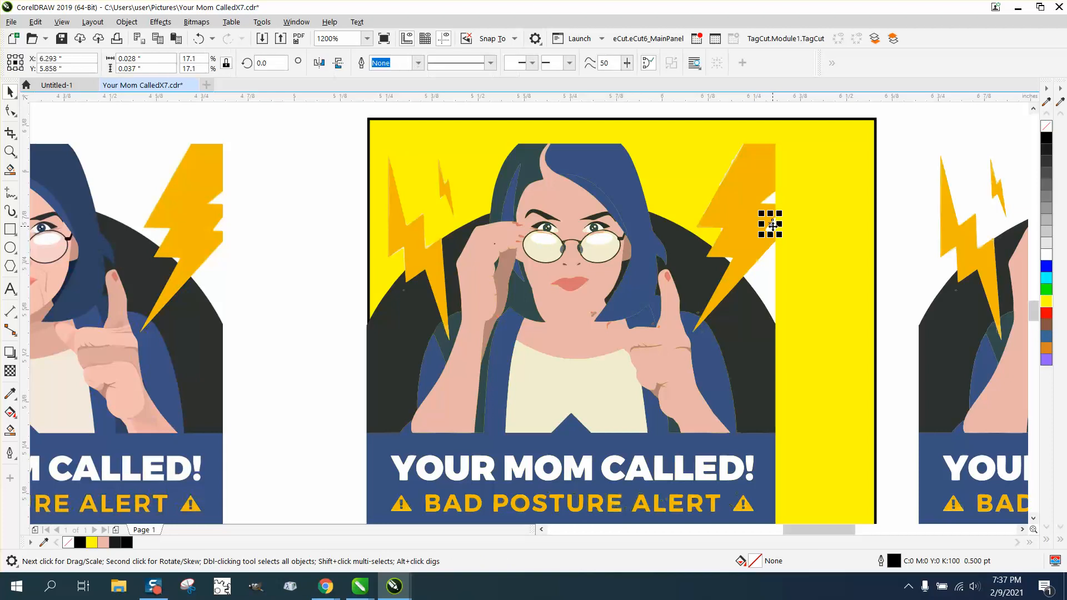
{"action": "key", "text": "Delete"}
{"action": "left_click", "coordinate": [771, 269]}
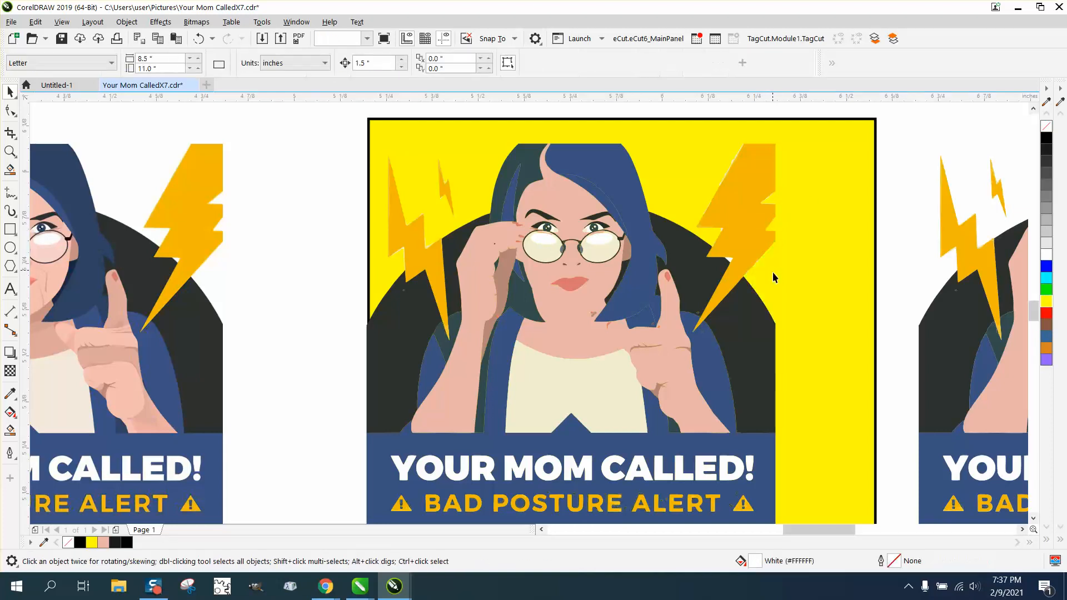
{"action": "key", "text": "Delete"}
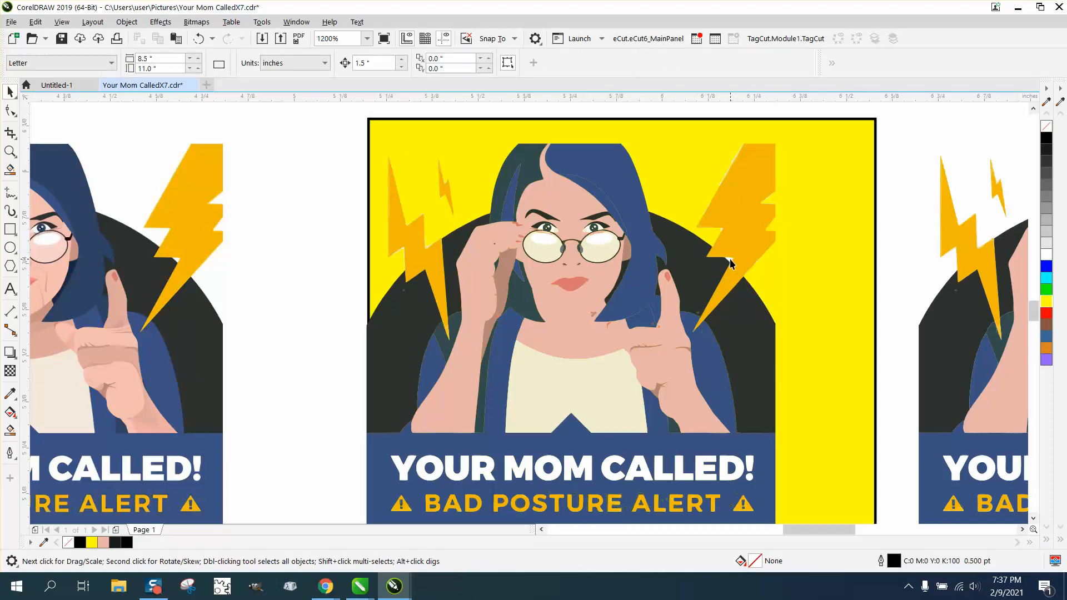
{"action": "left_click", "coordinate": [730, 263]}
{"action": "key", "text": "Delete"}
Move the yellow rectangle back behind the original poster bitmap.
{"action": "scroll", "coordinate": [542, 234], "scroll_direction": "down", "scroll_amount": 3}
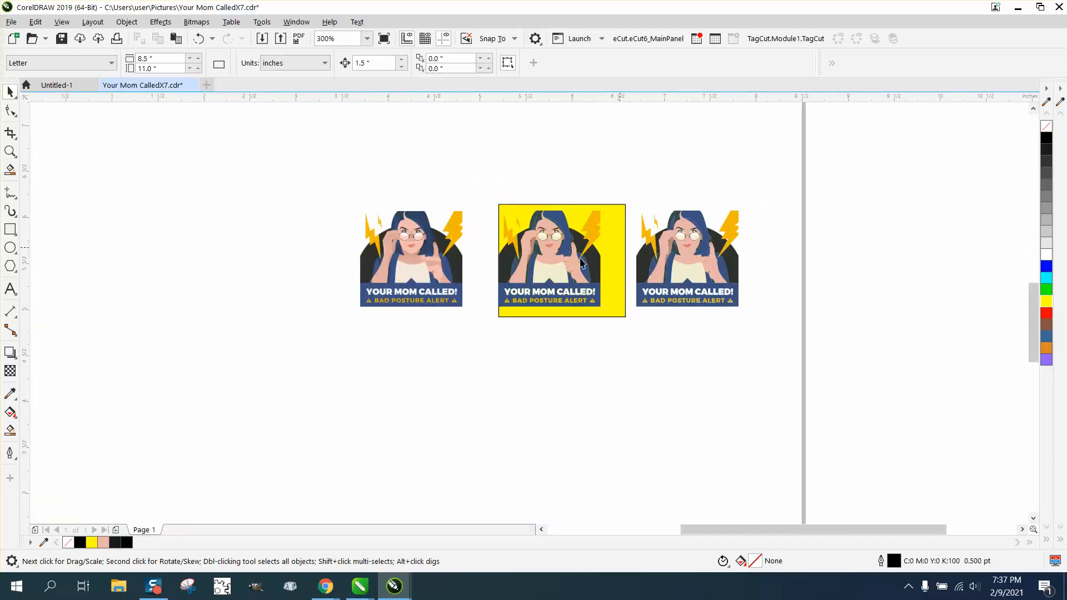
{"action": "left_click_drag", "start_coordinate": [621, 253], "coordinate": [466, 253]}
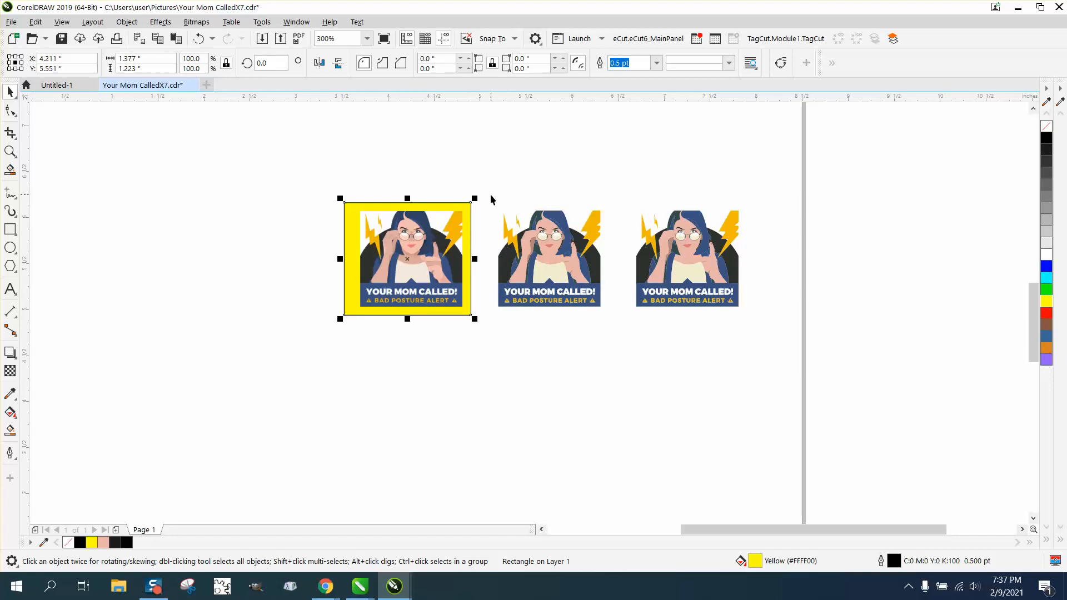
Create a boundary outline around all objects of the ungrouped trace and move it 1.5 inches left onto the original bitmap.
{"action": "left_click_drag", "start_coordinate": [491, 200], "coordinate": [626, 316]}
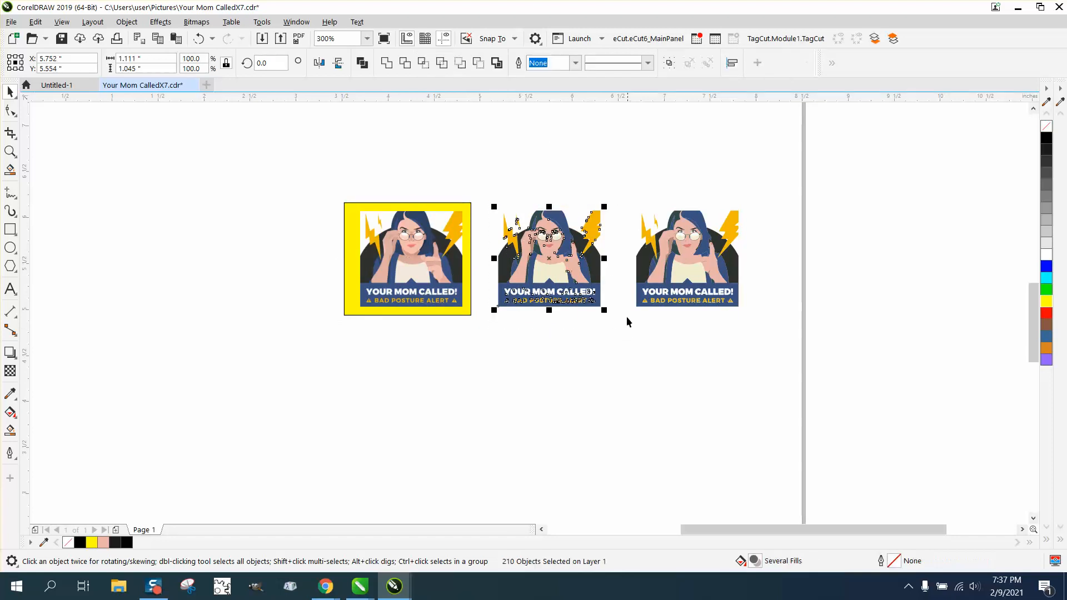
{"action": "left_click", "coordinate": [498, 65]}
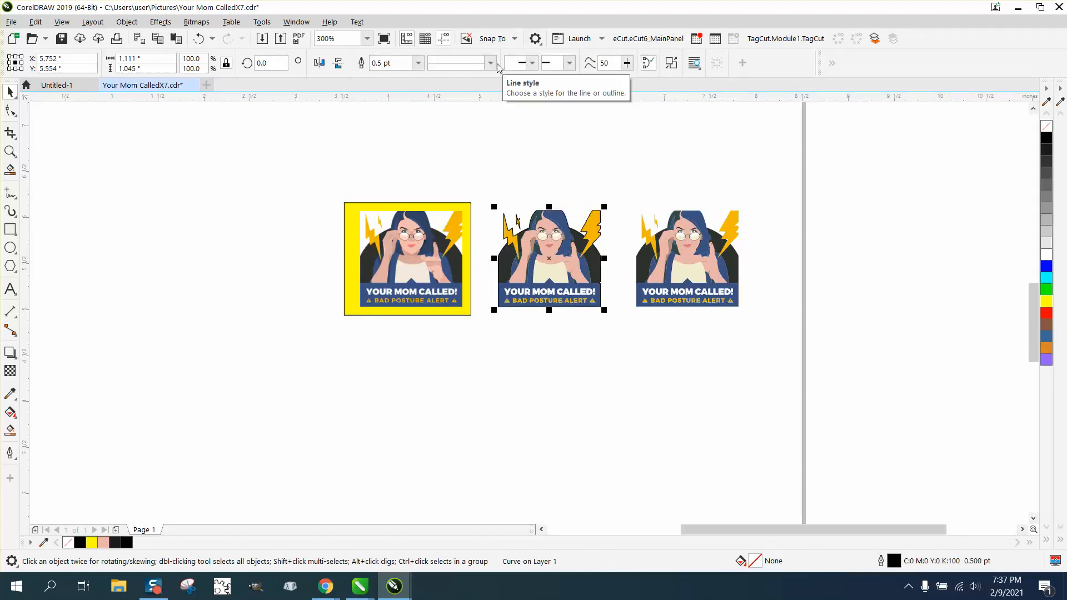
{"action": "key", "text": "Down"}
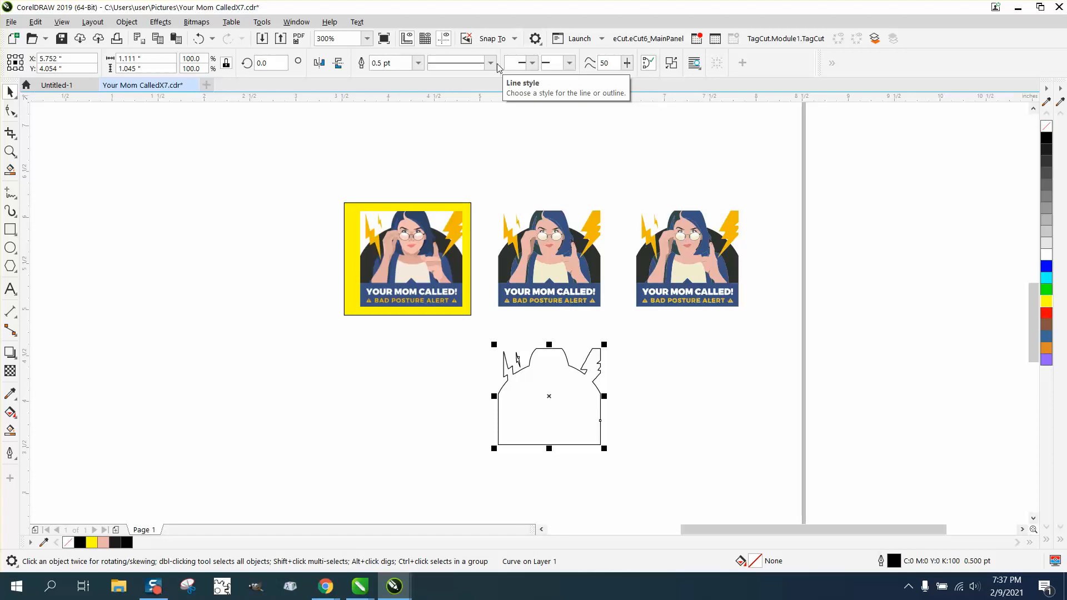
{"action": "key", "text": "Left"}
{"action": "key", "text": "Up"}
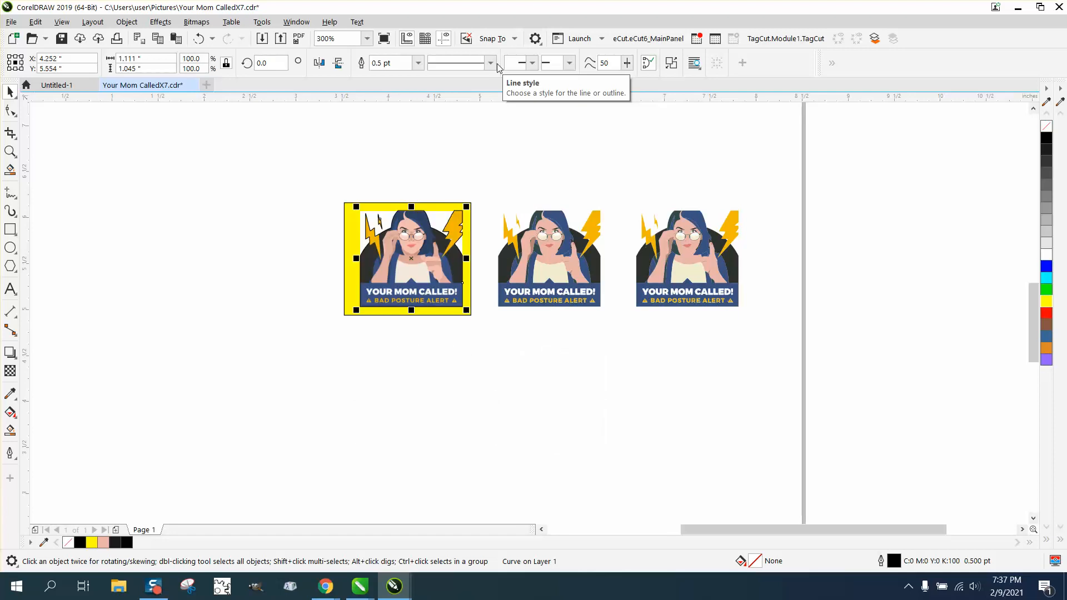
Intersect the boundary outline with the original bitmap and move the resulting cropped bitmap 1.5 inches down.
{"action": "left_click", "coordinate": [10, 151]}
{"action": "left_click_drag", "start_coordinate": [315, 191], "coordinate": [524, 330]}
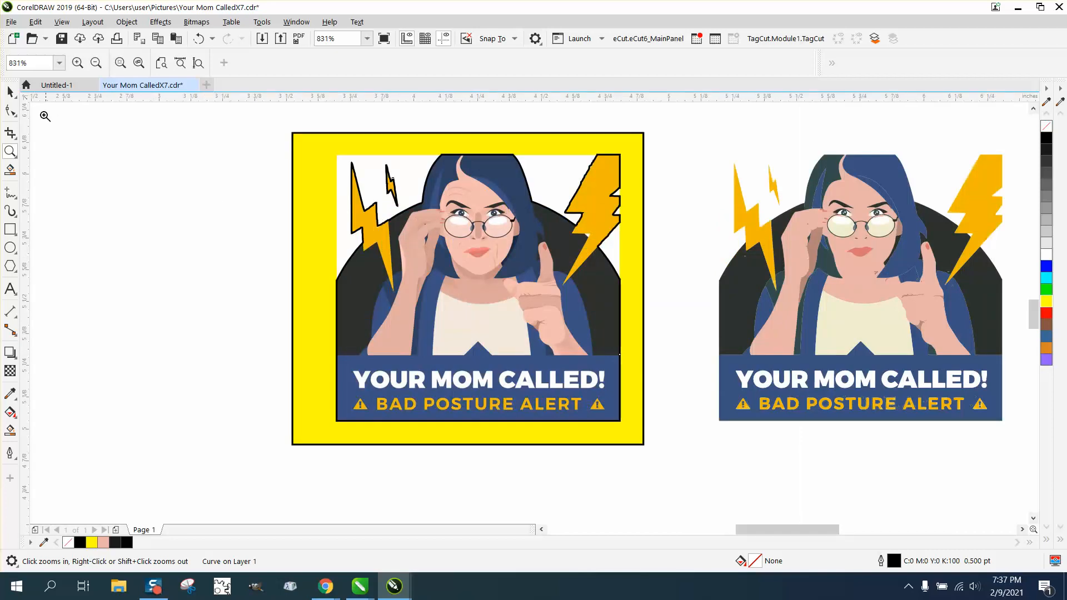
{"action": "left_click", "coordinate": [10, 93]}
{"action": "left_click_drag", "start_coordinate": [316, 124], "coordinate": [642, 446]}
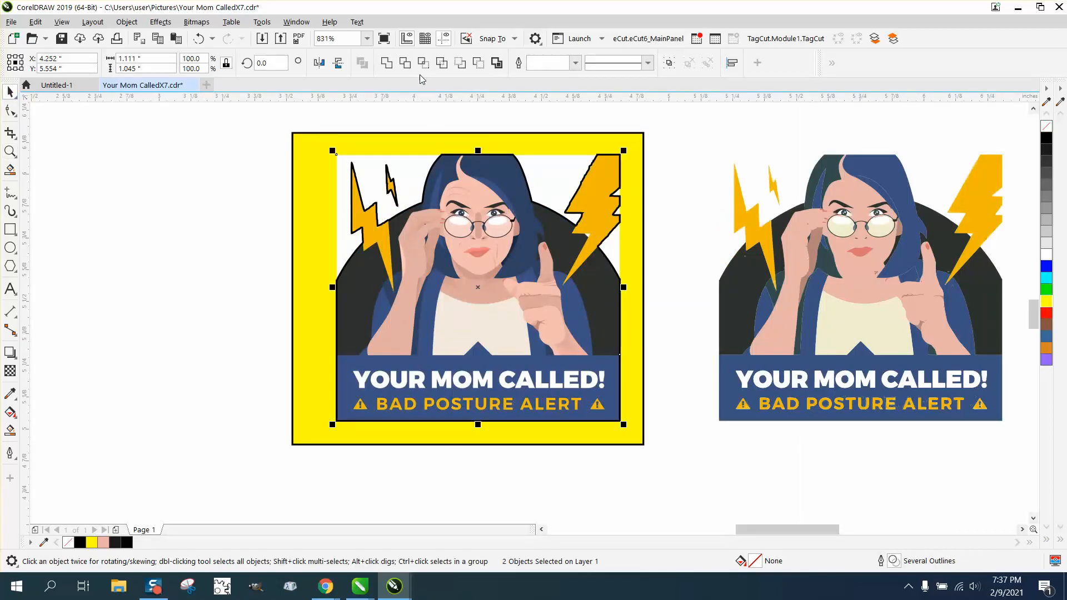
{"action": "left_click", "coordinate": [423, 65]}
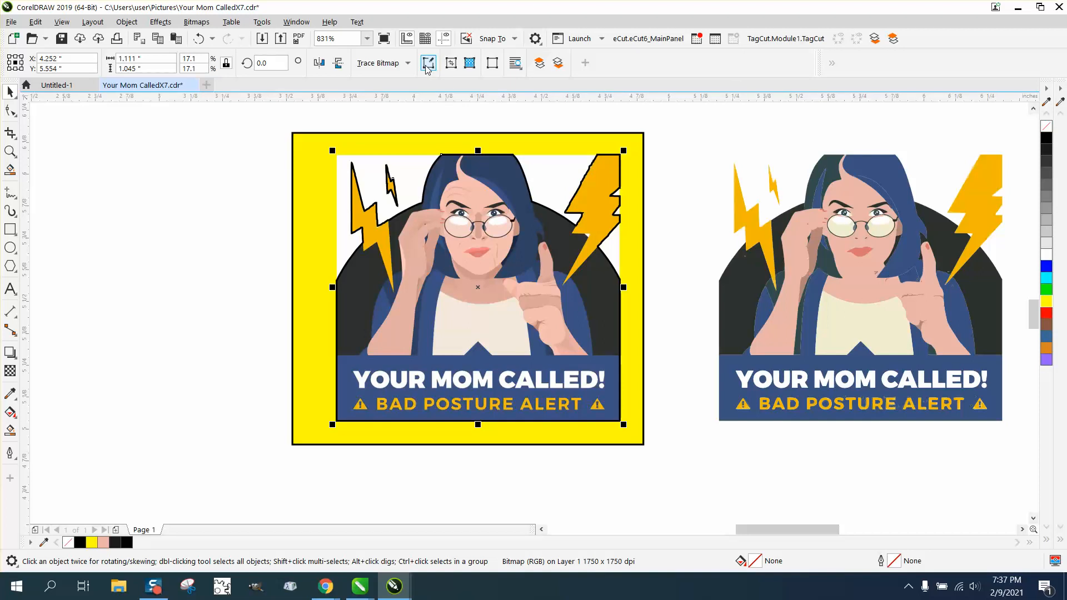
{"action": "key", "text": "F3"}
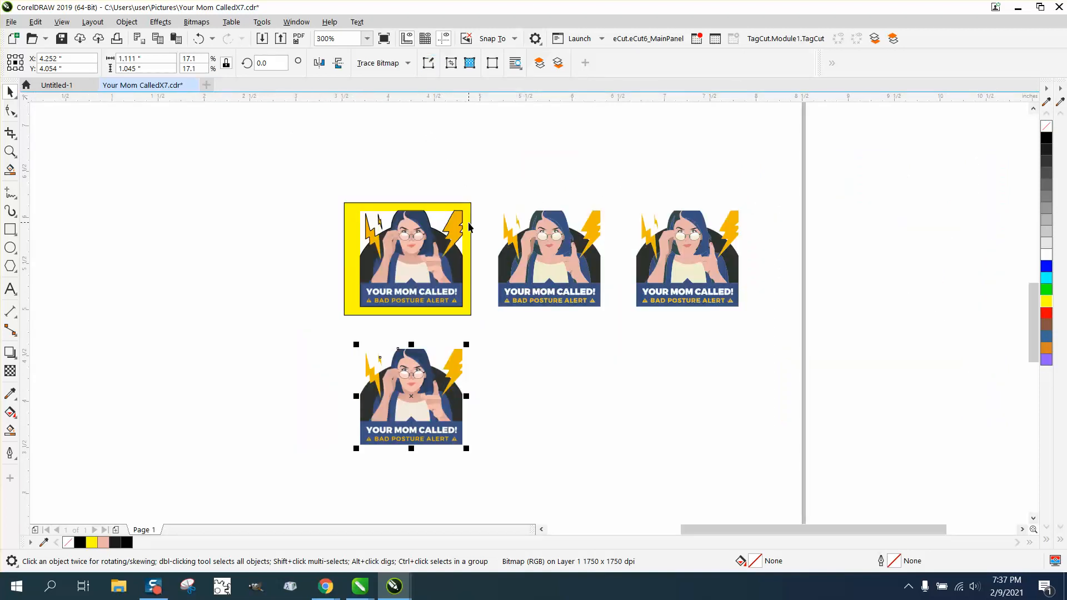
Move the yellow rectangle behind the cropped bitmap and check the cutout edges around the face, hand and lightning bolts up close.
{"action": "left_click_drag", "start_coordinate": [469, 226], "coordinate": [473, 364]}
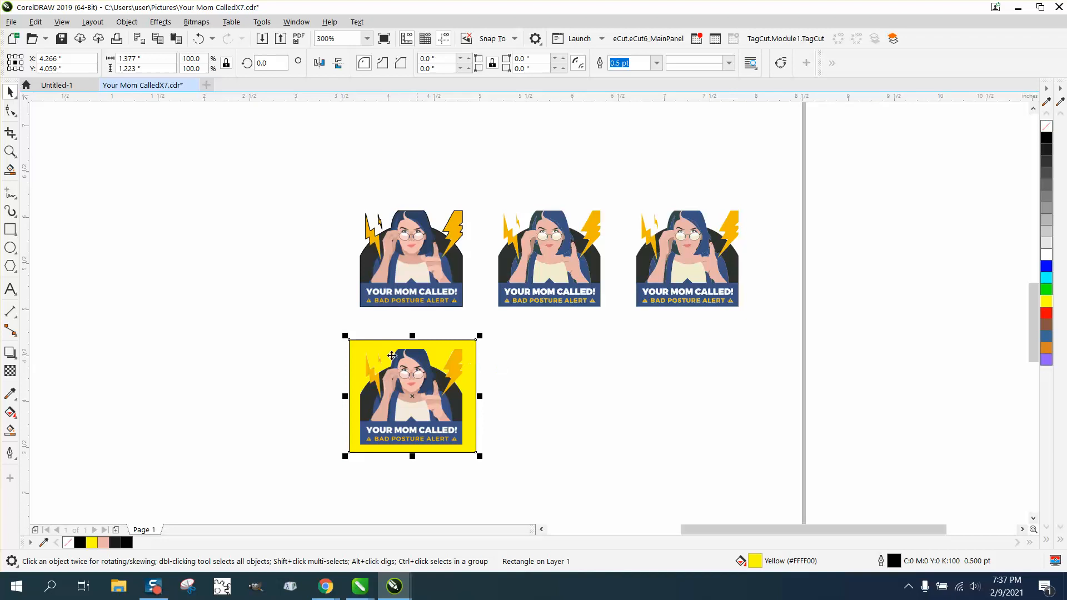
{"action": "left_click", "coordinate": [10, 151]}
{"action": "left_click_drag", "start_coordinate": [387, 349], "coordinate": [457, 403]}
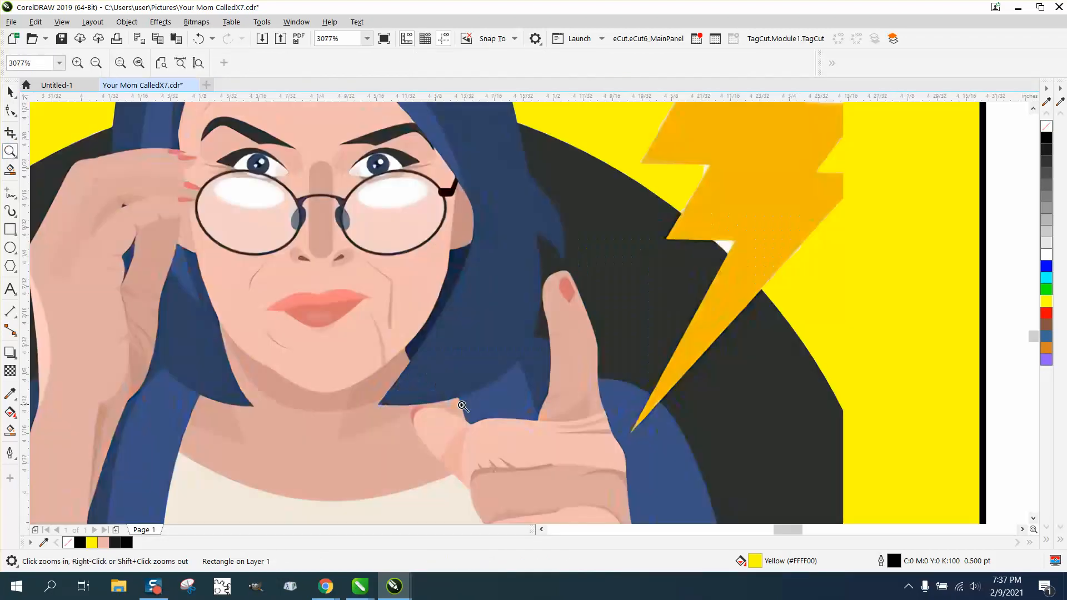
{"action": "right_click", "coordinate": [587, 305]}
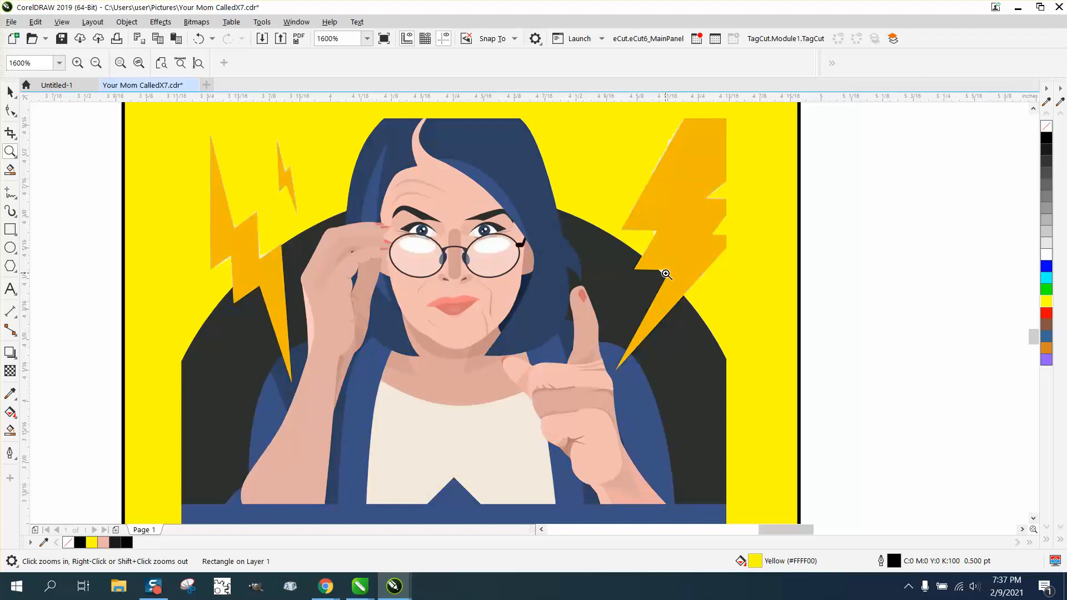
{"action": "right_click", "coordinate": [666, 275]}
{"action": "right_click", "coordinate": [667, 274]}
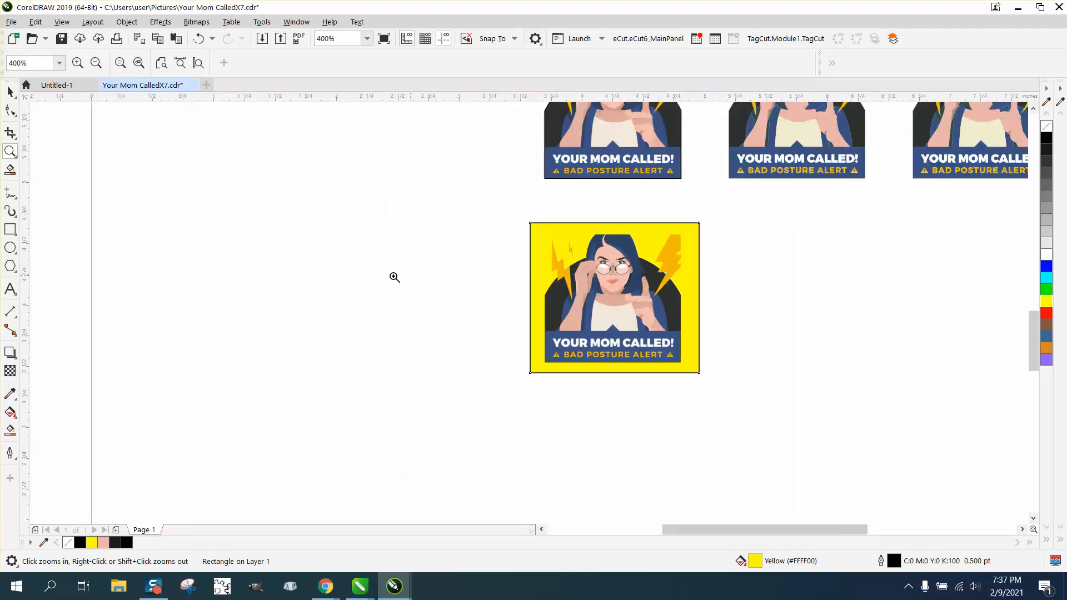
{"action": "right_click", "coordinate": [586, 254]}
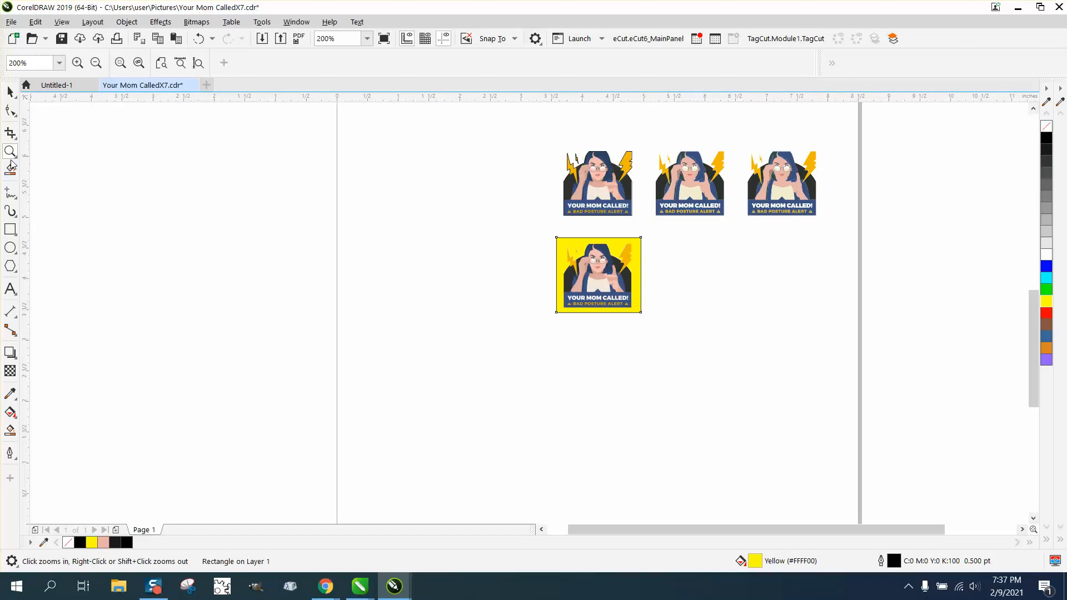
Move the cropped poster bitmap off the yellow rectangle into the empty area to its left.
{"action": "left_click", "coordinate": [10, 91]}
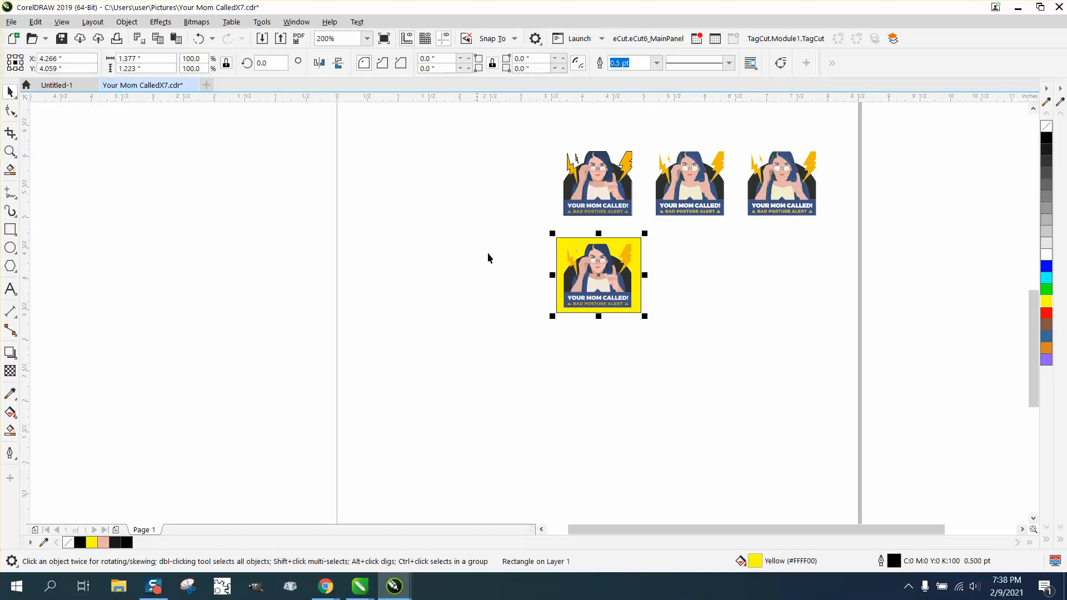
{"action": "left_click_drag", "start_coordinate": [595, 269], "coordinate": [470, 236]}
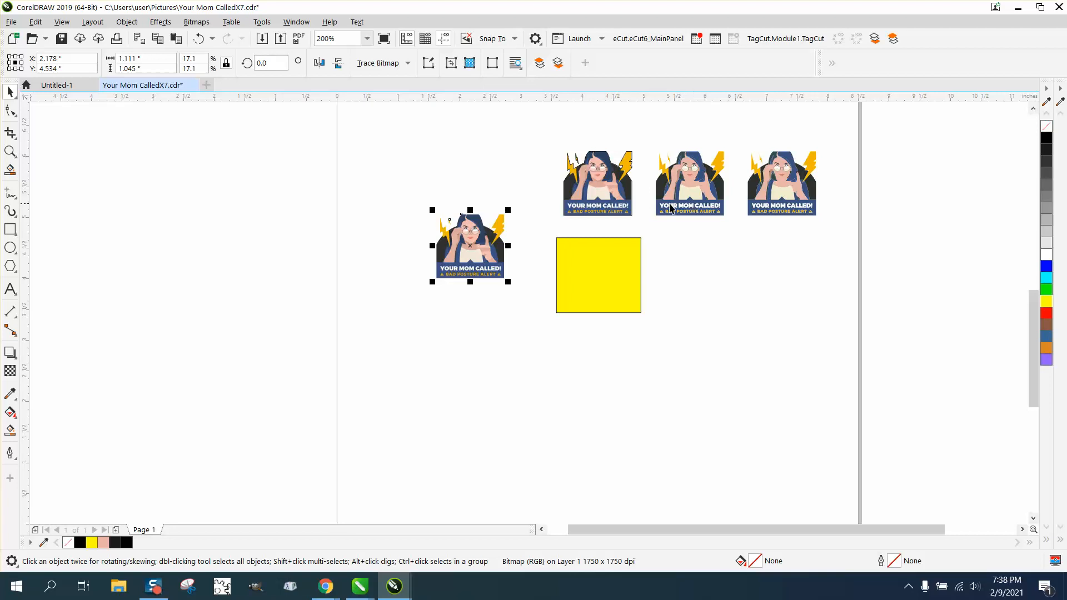
{"action": "left_click", "coordinate": [10, 151]}
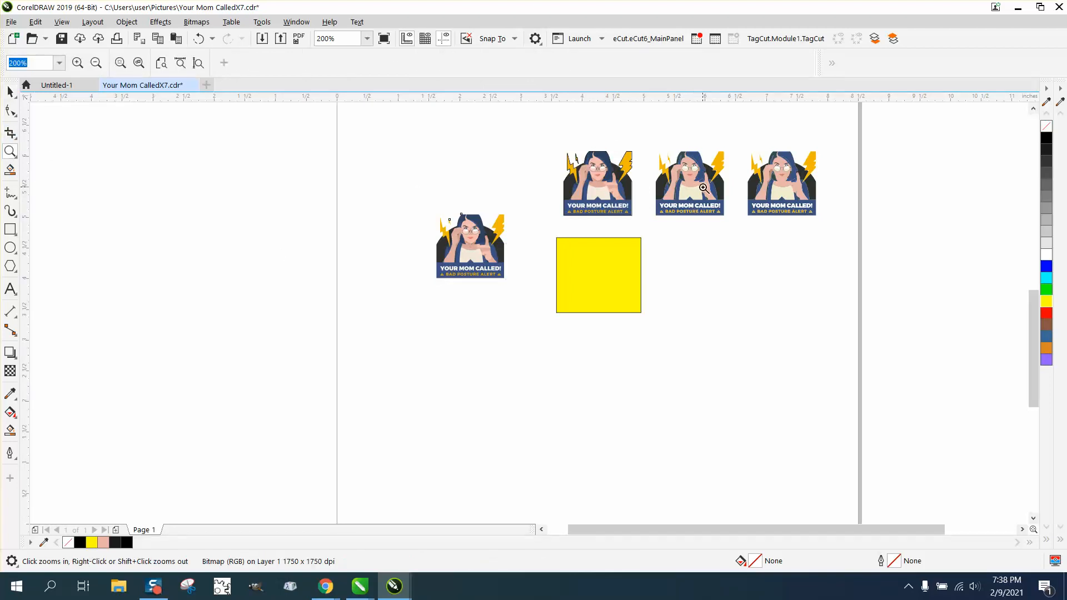
Examine the lettering and warning triangle at the base of the middle traced poster copy up close.
{"action": "left_click_drag", "start_coordinate": [670, 164], "coordinate": [741, 227]}
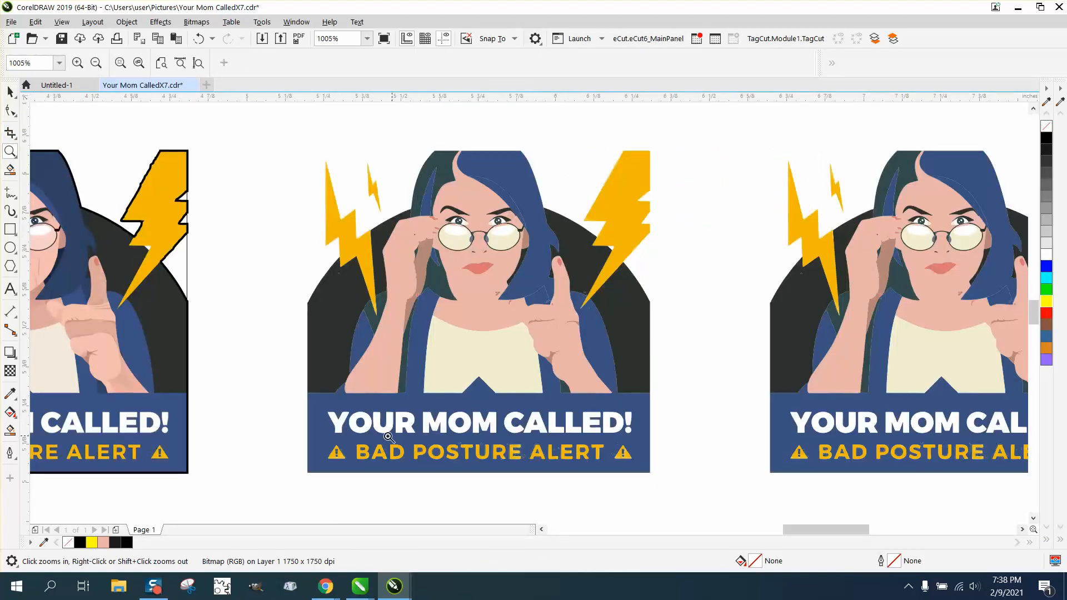
{"action": "left_click_drag", "start_coordinate": [324, 429], "coordinate": [396, 463]}
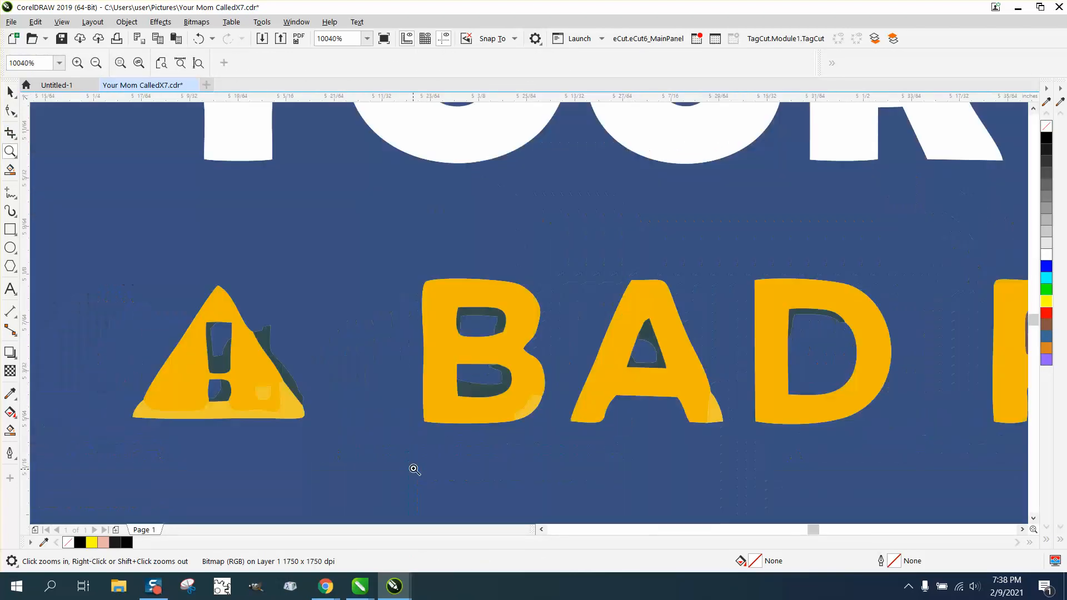
{"action": "right_click", "coordinate": [267, 361]}
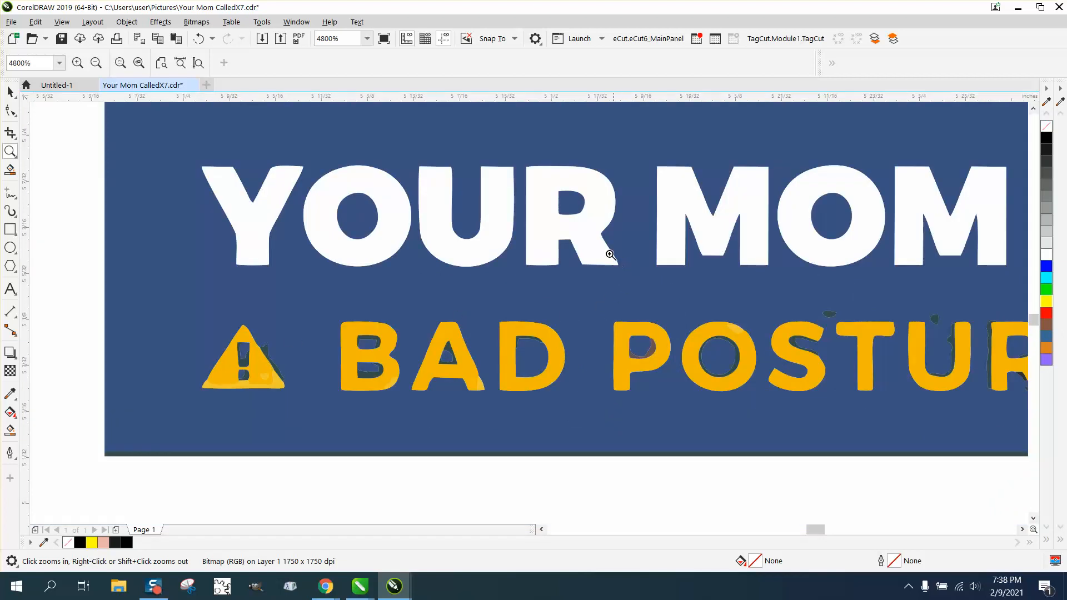
{"action": "right_click", "coordinate": [576, 271]}
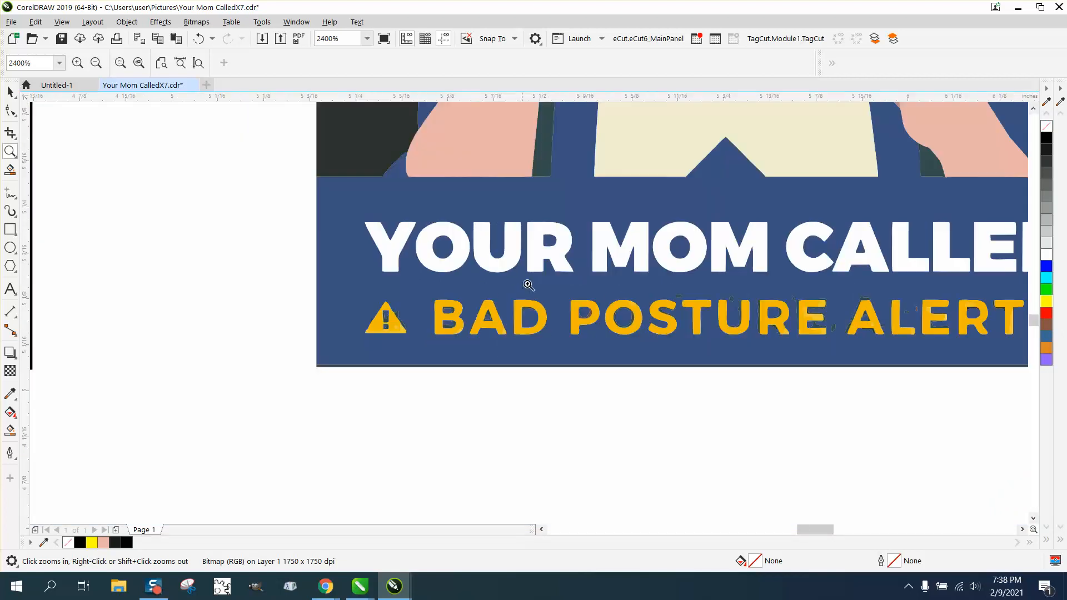
{"action": "right_click", "coordinate": [634, 327]}
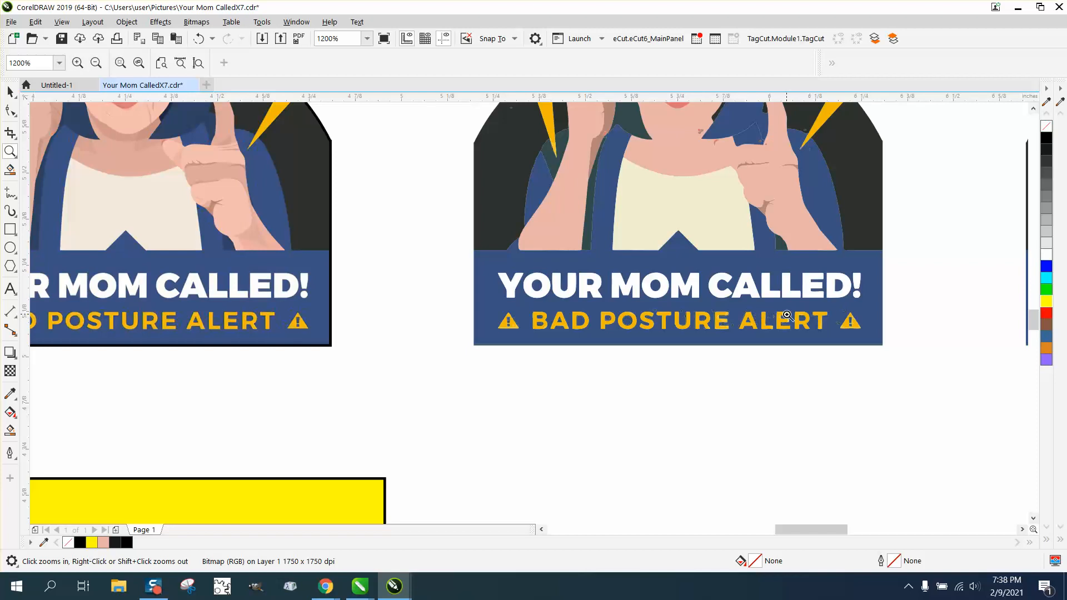
{"action": "right_click", "coordinate": [664, 311]}
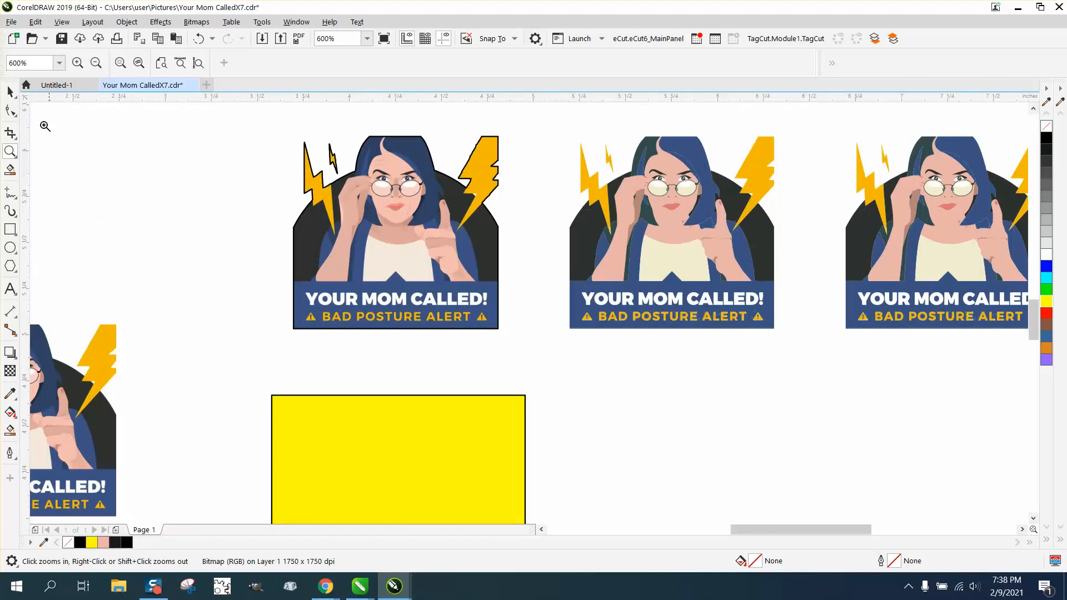
Delete the yellow background rectangle below the outlined poster.
{"action": "left_click", "coordinate": [10, 91]}
{"action": "left_click", "coordinate": [376, 395]}
{"action": "key", "text": "Delete"}
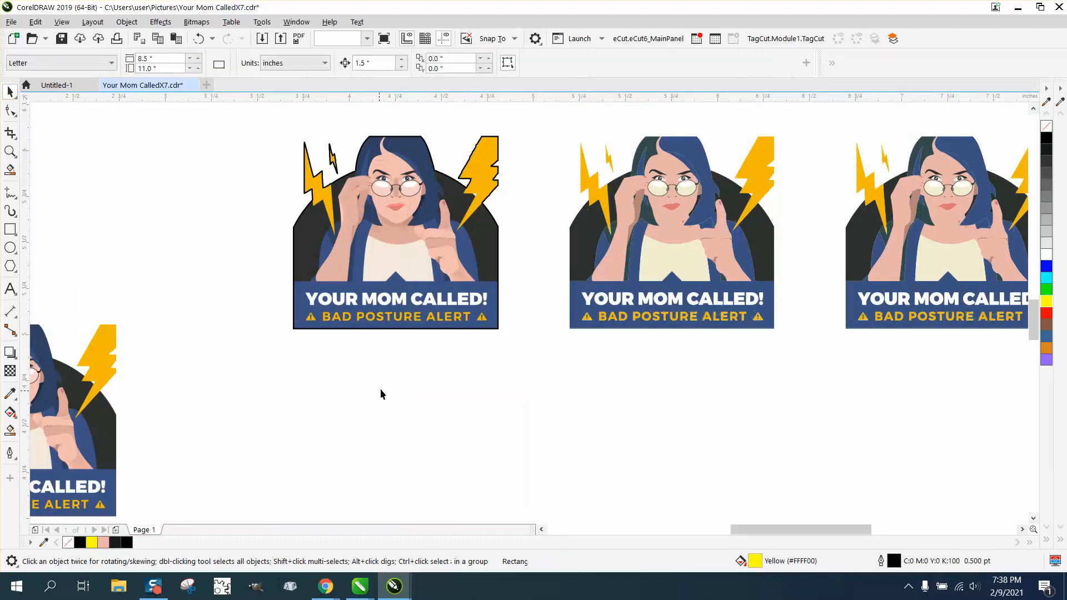